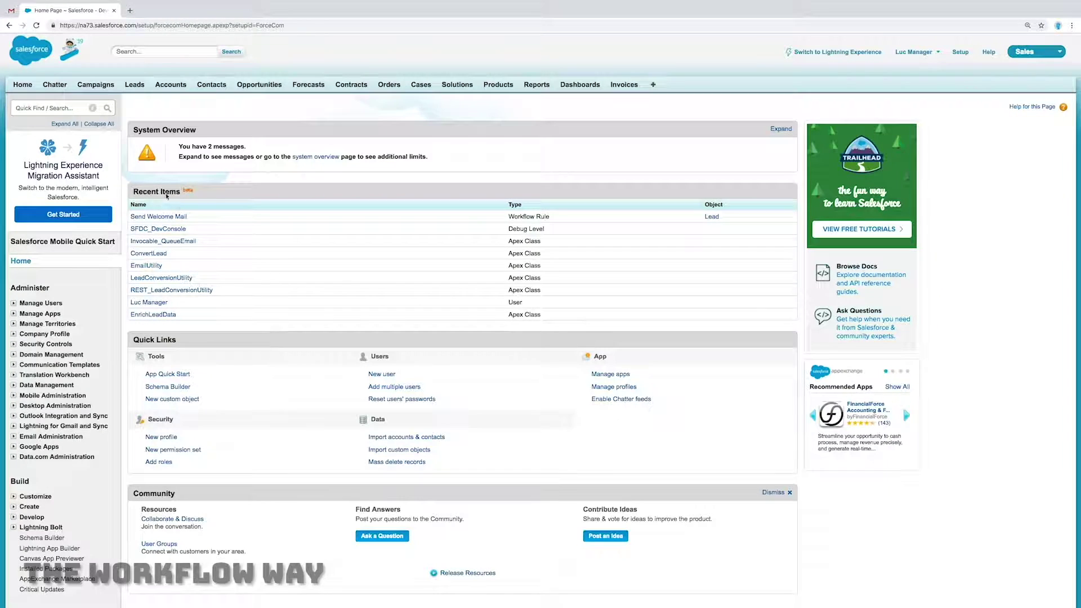
Step: Find Workflow Rules in Setup and open the Send Welcome Mail rule
click(67, 108)
text(work)
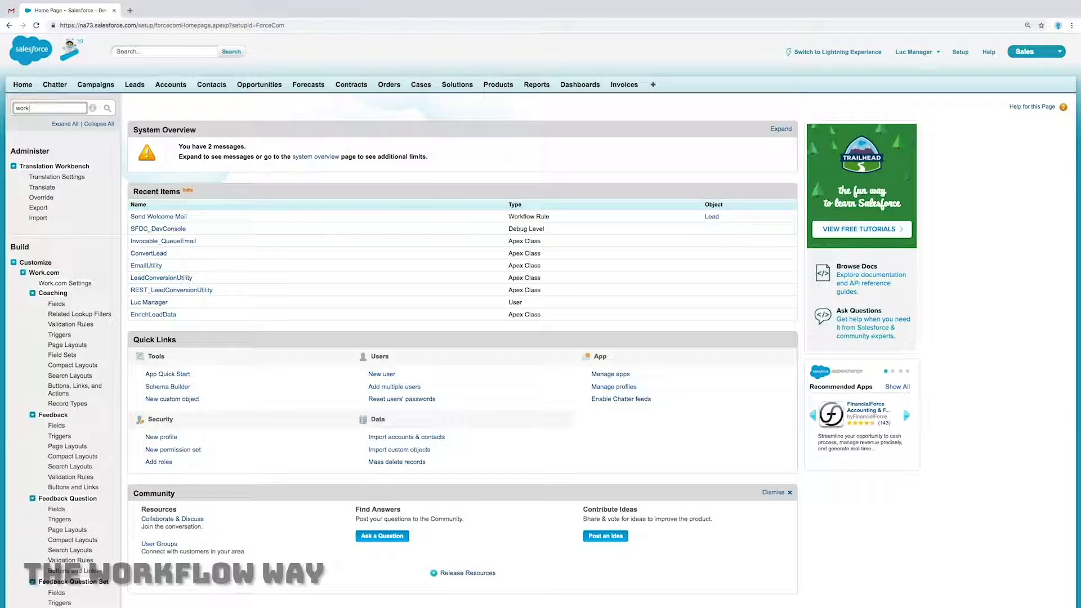
text(flow)
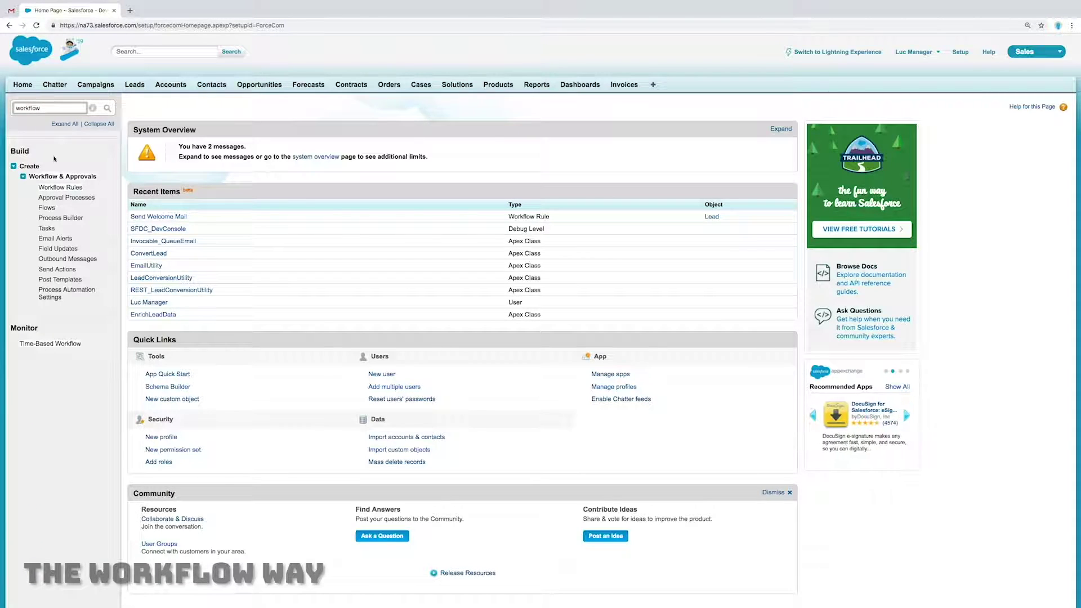
click(59, 188)
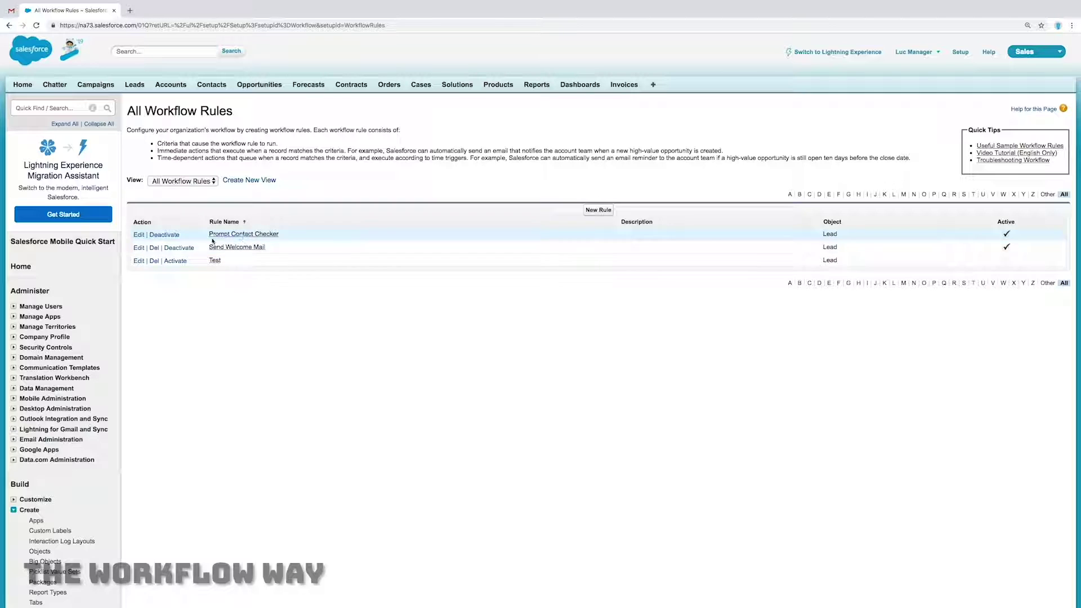
click(247, 250)
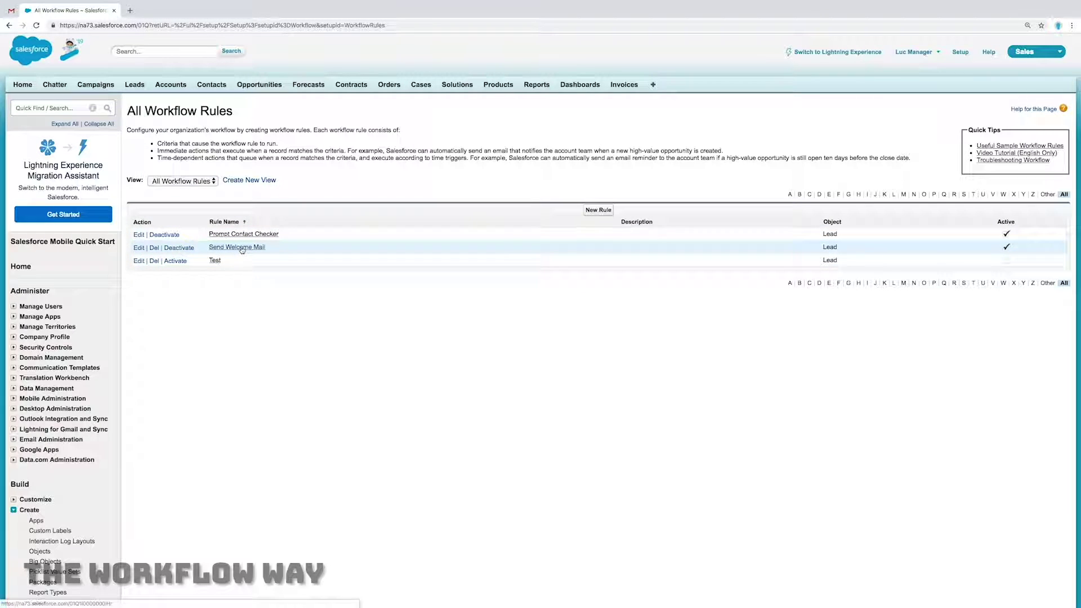
Step: Review the Welcome Email alert and its Welcome Mail email template in new tabs
super+click(376, 308)
key(ctrl+Tab)
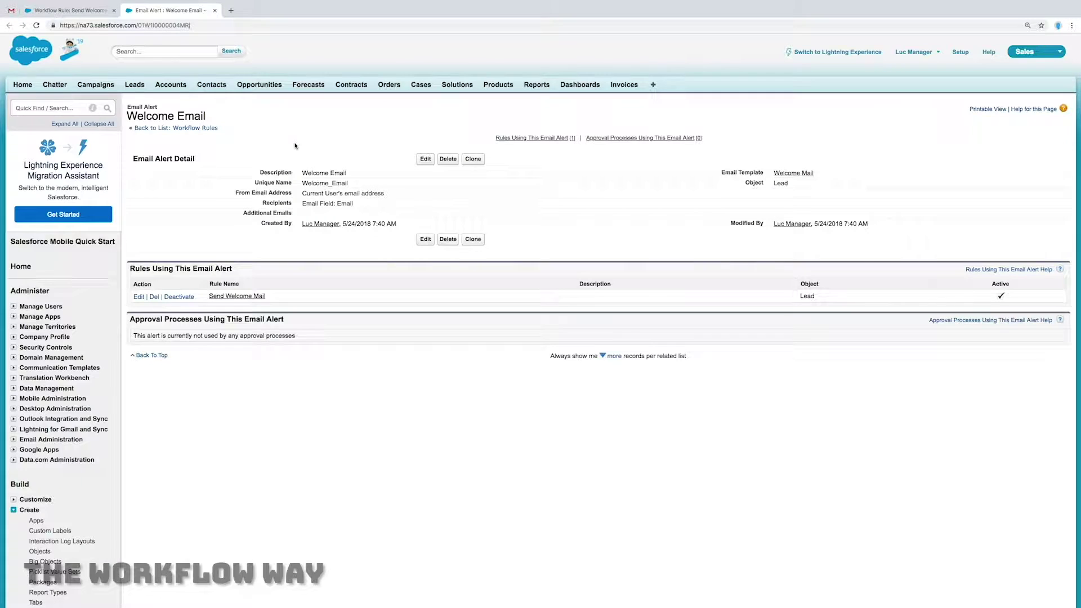
super+click(793, 173)
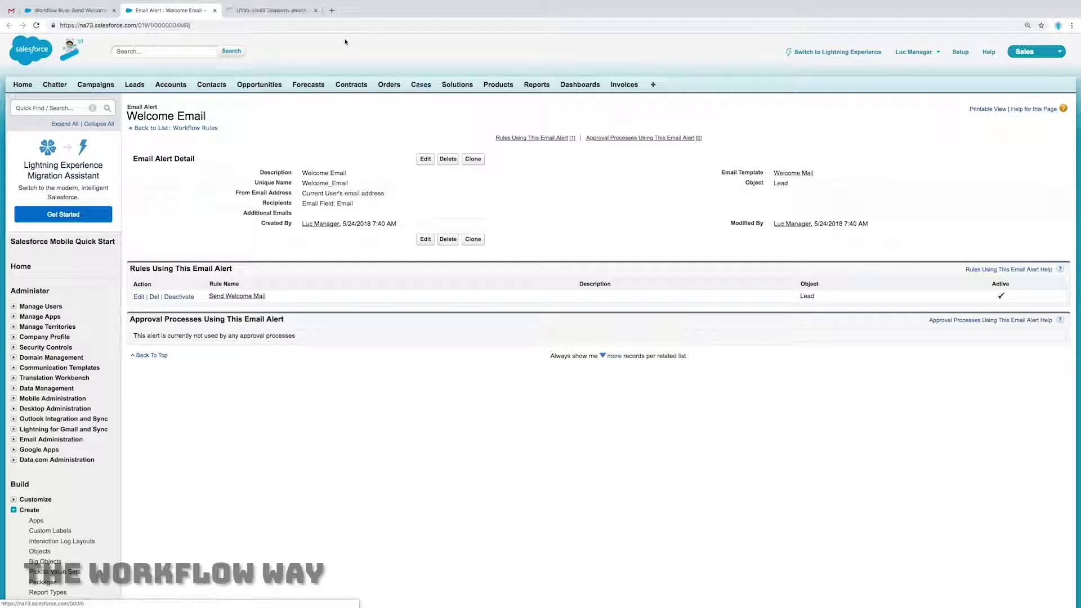
click(274, 11)
scroll(540, 338, down, 3)
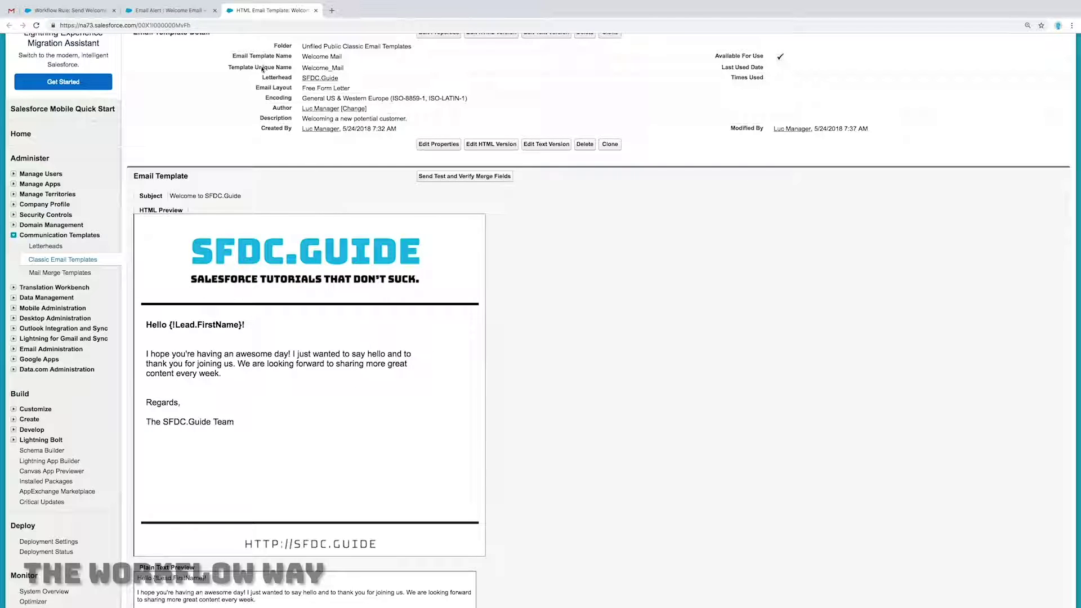
middle_click(266, 12)
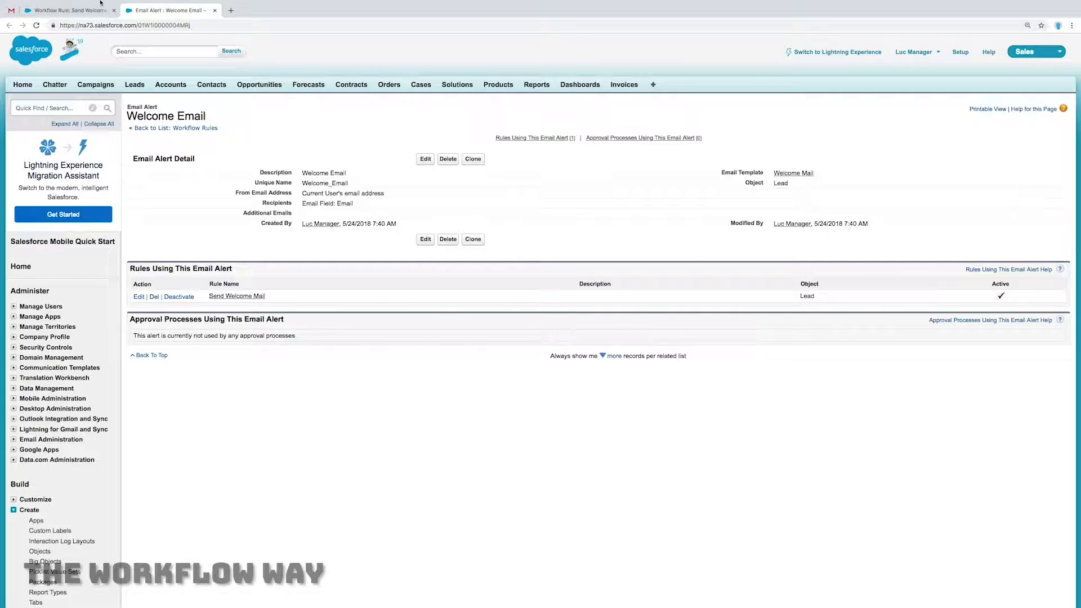
Step: Check the rule's evaluation criteria, then go to the Leads home page
click(98, 10)
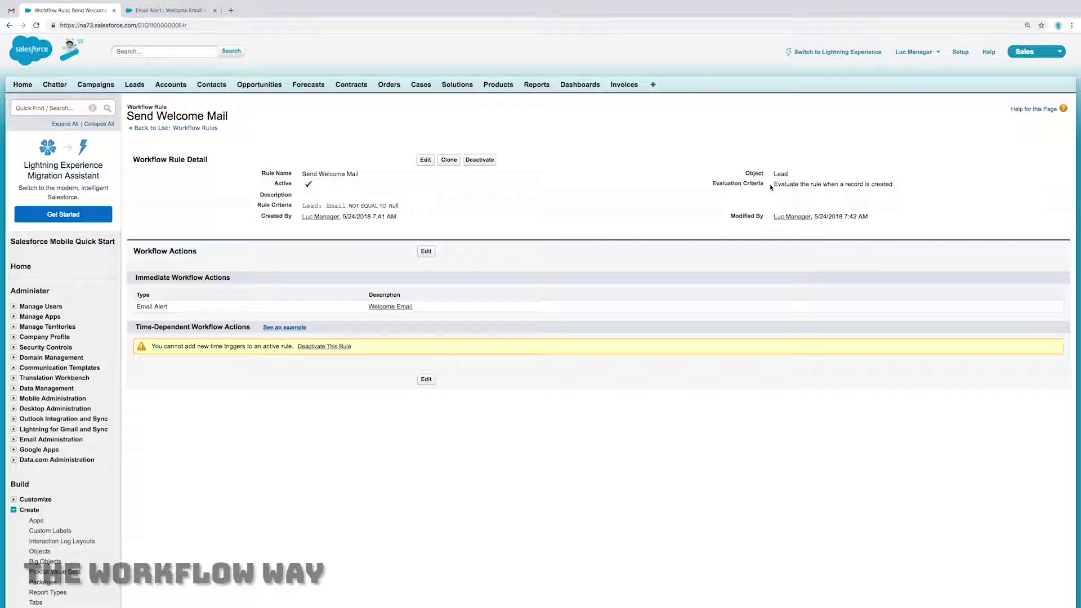
drag(771, 188, 879, 192)
click(882, 169)
super+click(131, 86)
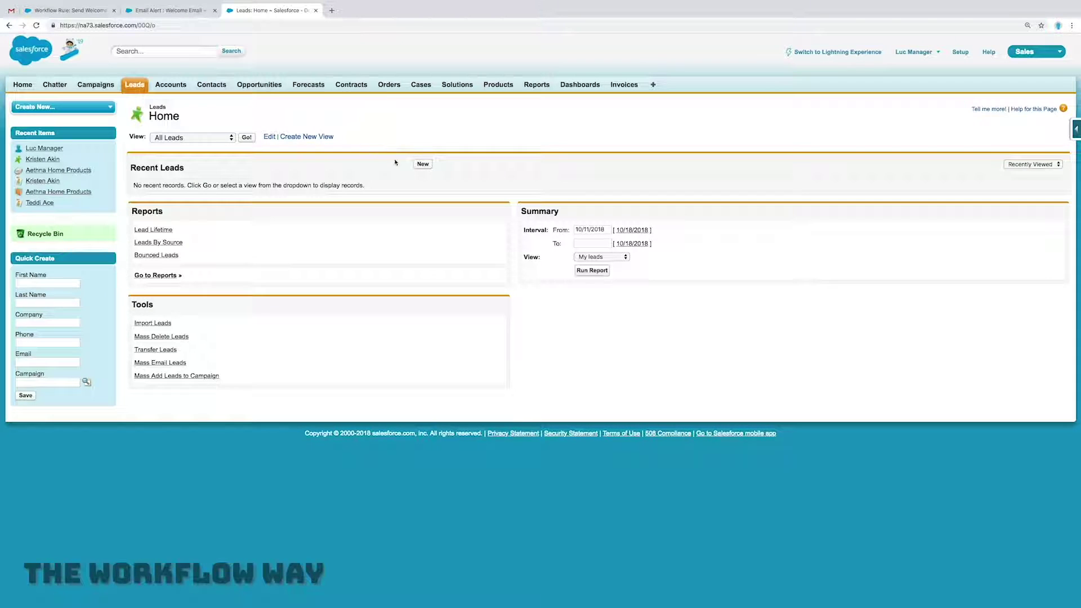
click(422, 164)
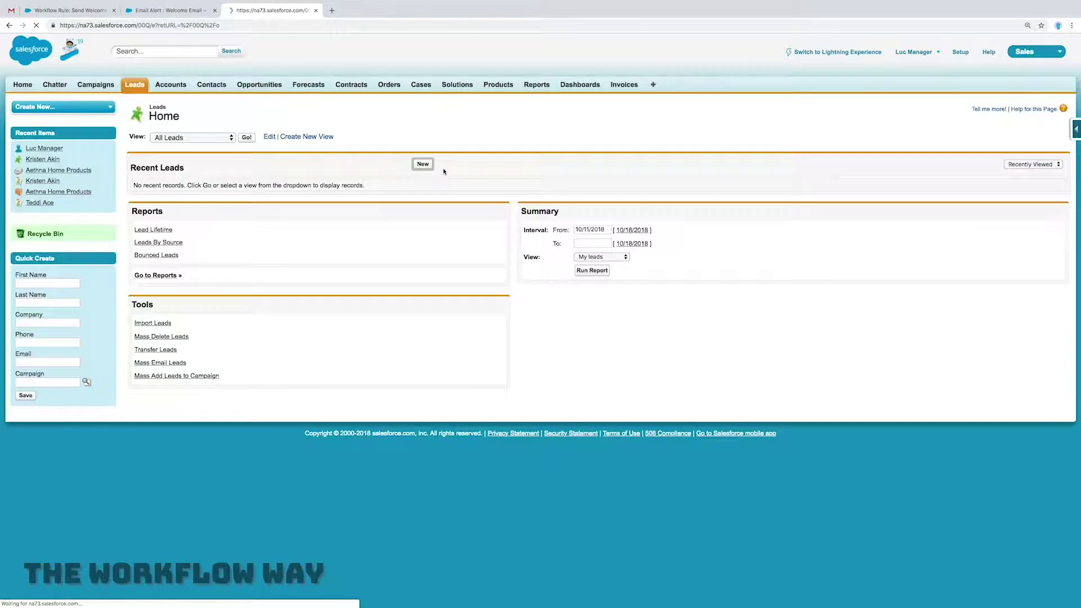
Step: Enter the test lead's first name, last name Test, company SomeCompany and suggested e-mail
text(Luc)
key(Tab)
text(Test)
key(Tab)
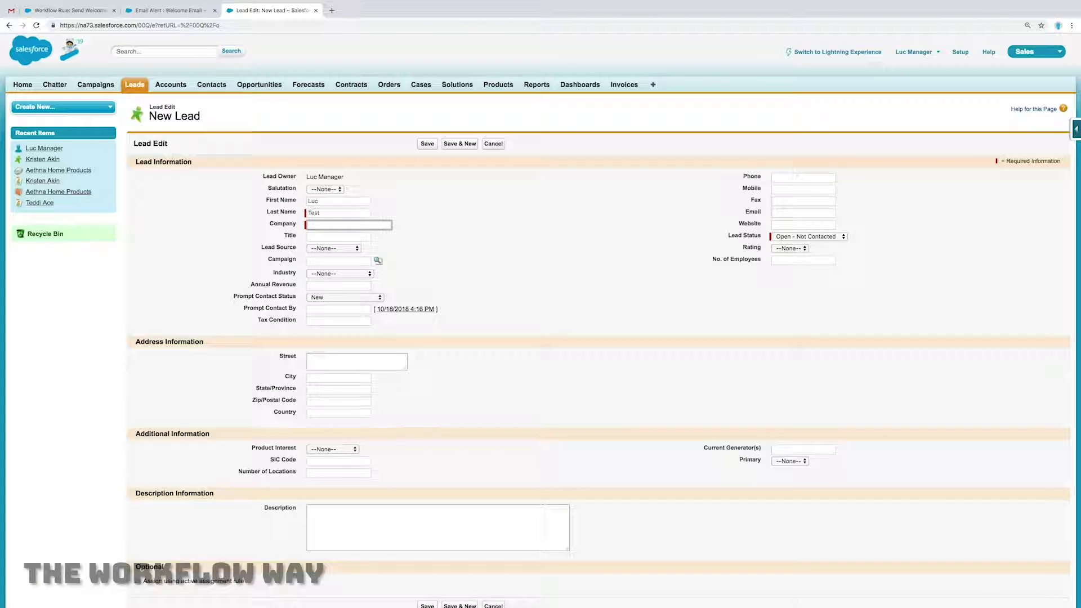
text(Some)
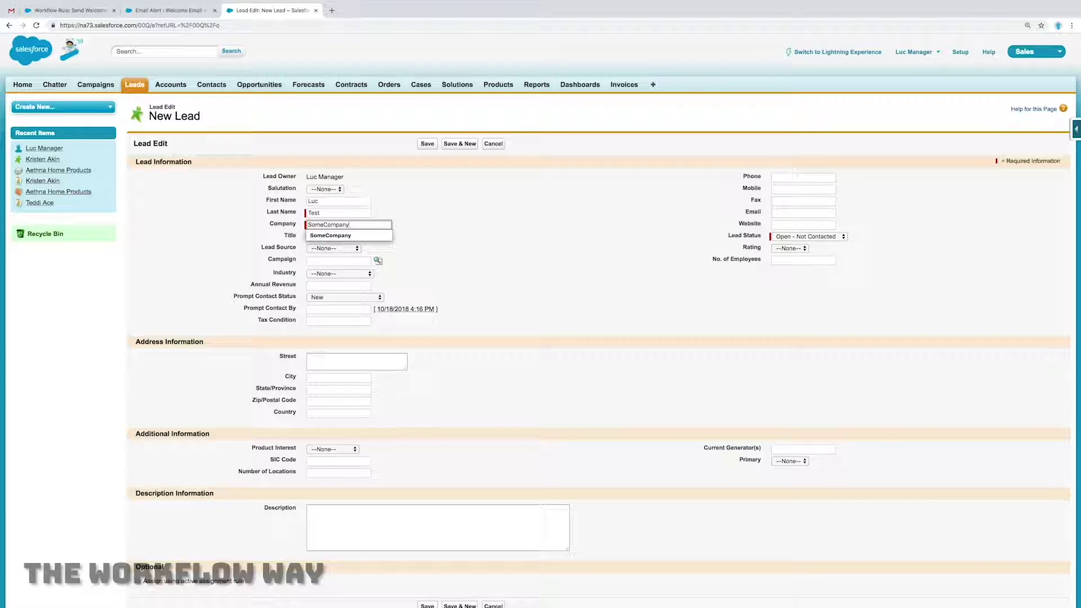
text(Company)
key(Tab)
click(784, 213)
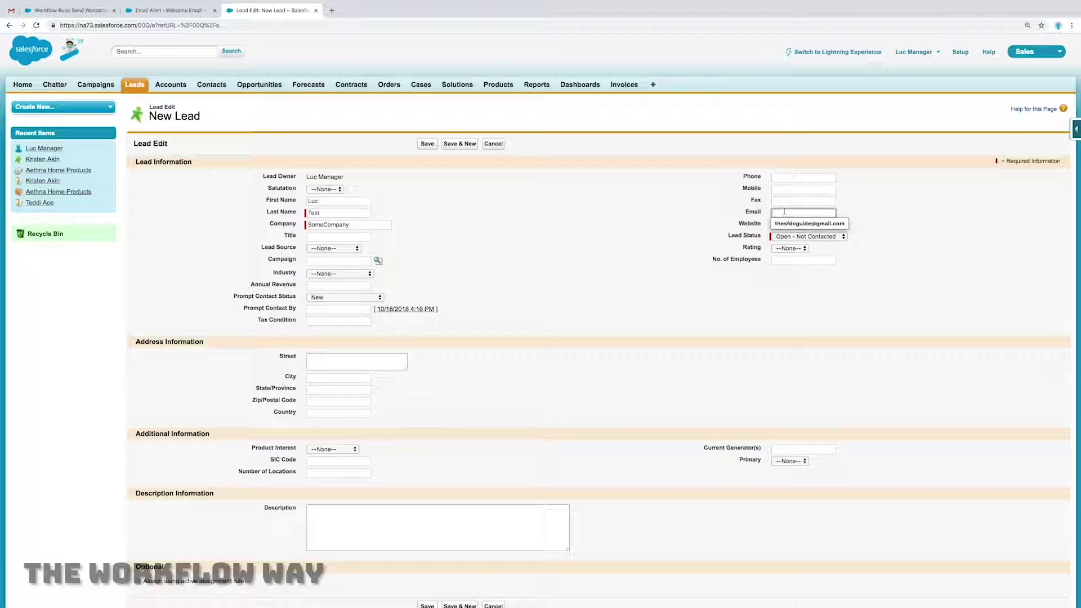
click(810, 223)
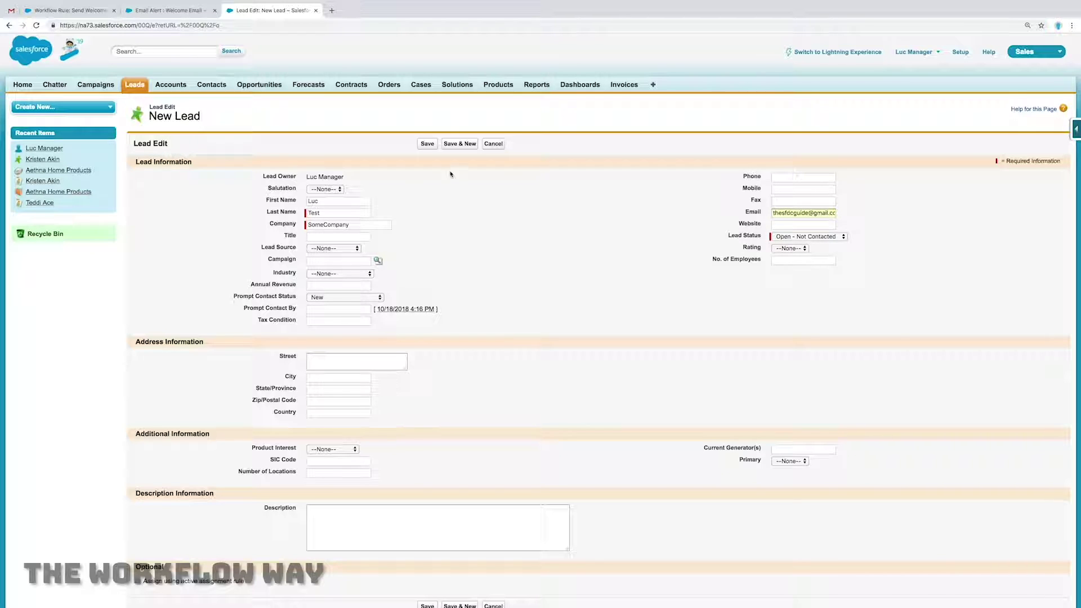
Step: Save the test lead, review its detail page, and return to the workflow rule
click(427, 143)
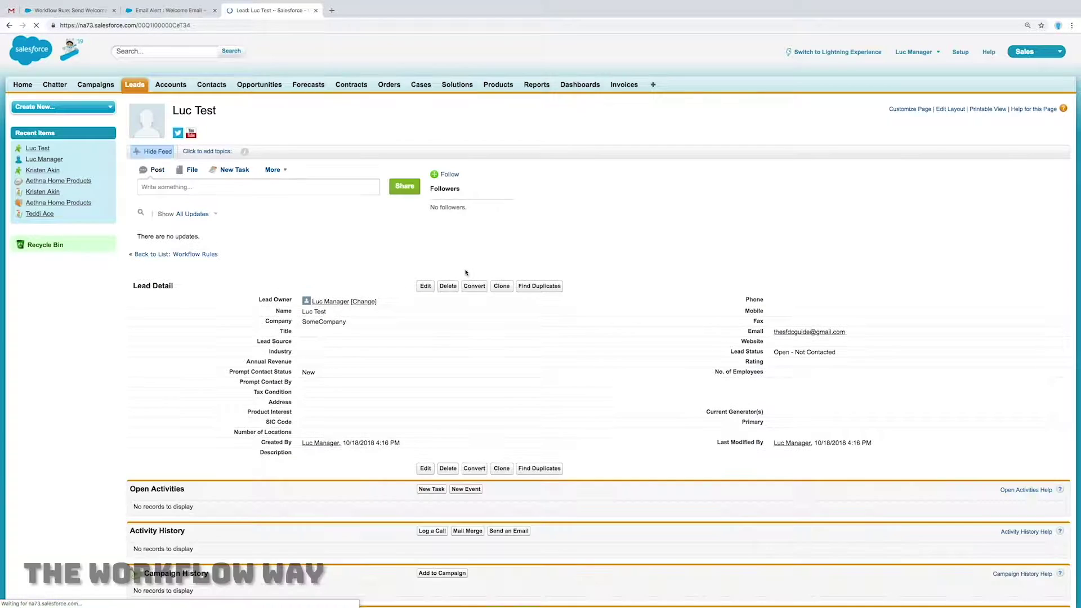
scroll(478, 246, down, 3)
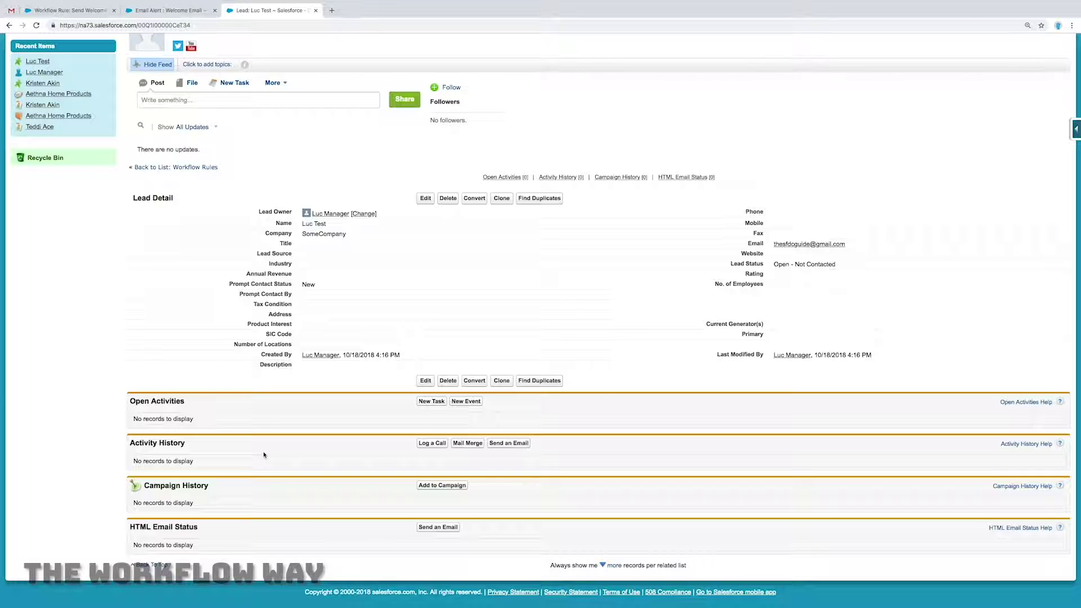
scroll(268, 457, up, 10)
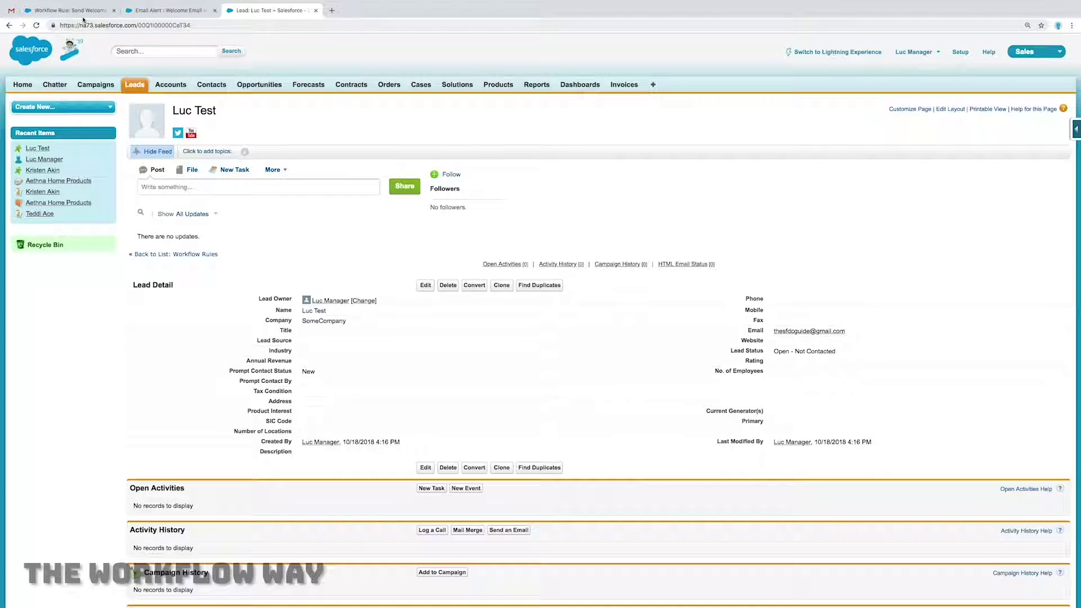
key(ctrl+1)
Step: Deactivate the Send Welcome Mail rule and start a new process in Process Builder
click(480, 150)
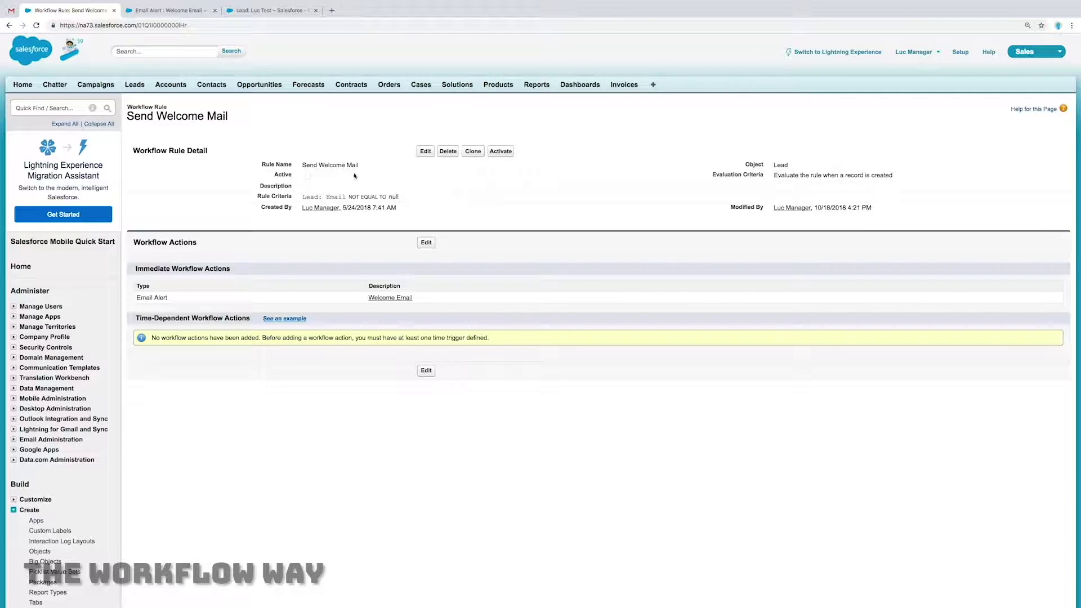
click(76, 108)
text(process)
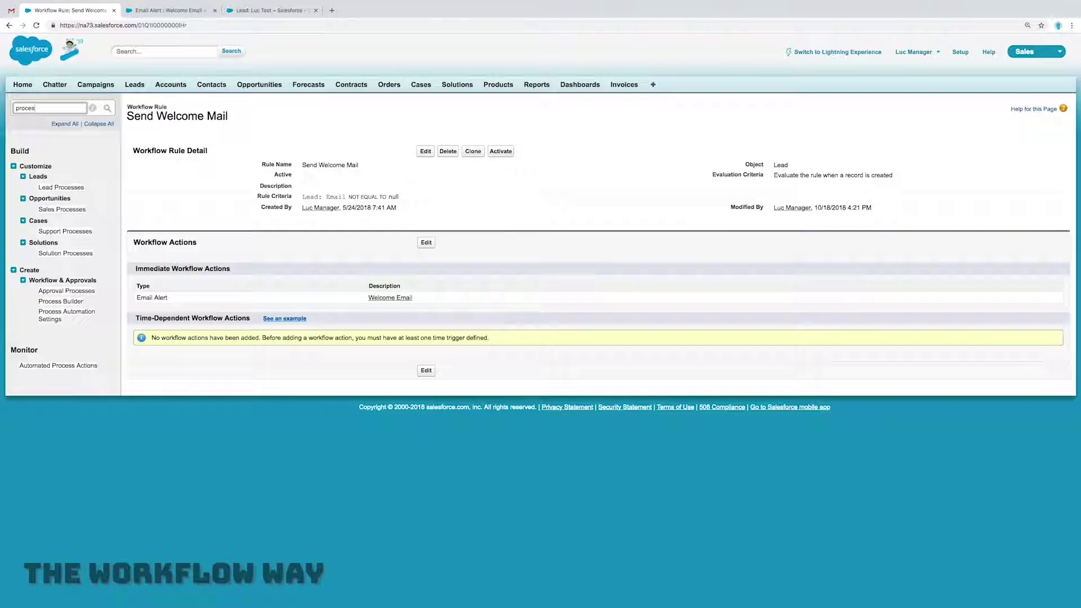
click(76, 301)
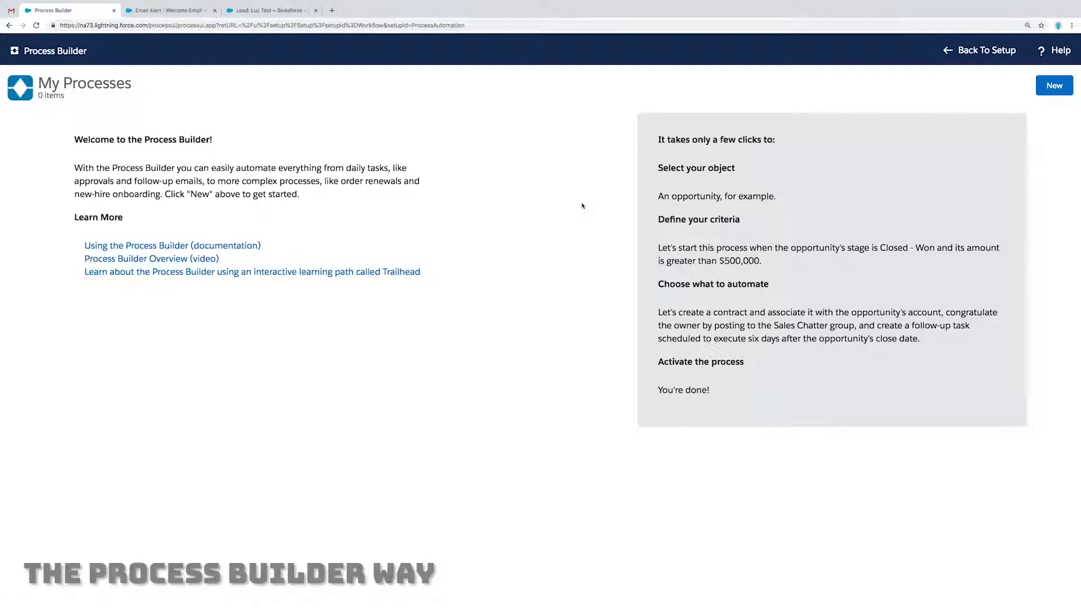
click(1055, 86)
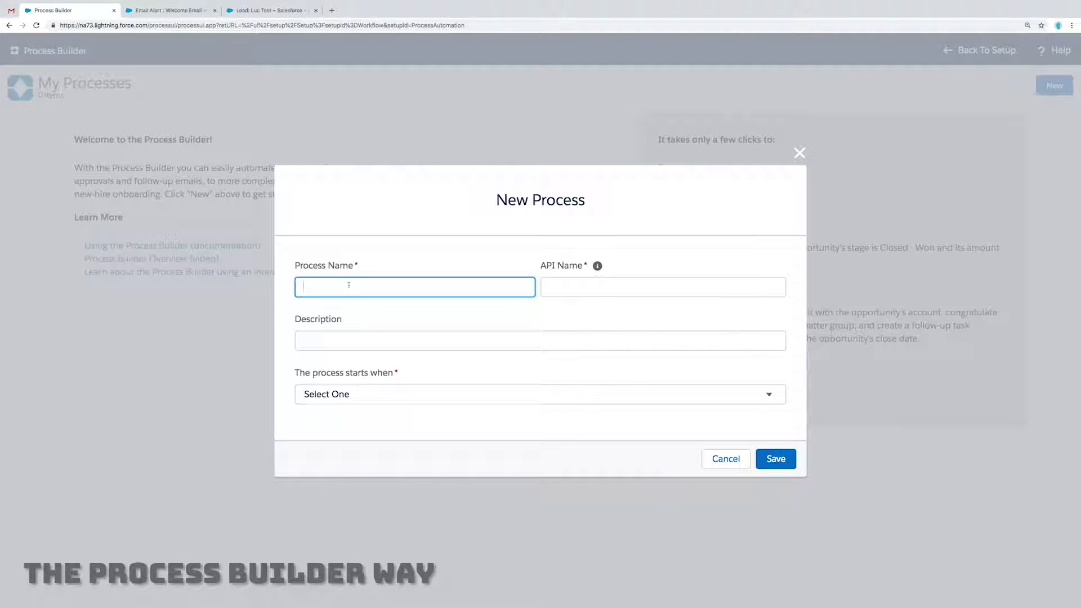
Step: Save process 'Welcome Email', described 'Send a welcome email to a new lead', starting on record change
text(Welcome Email)
key(Tab)
key(Tab)
key(Tab)
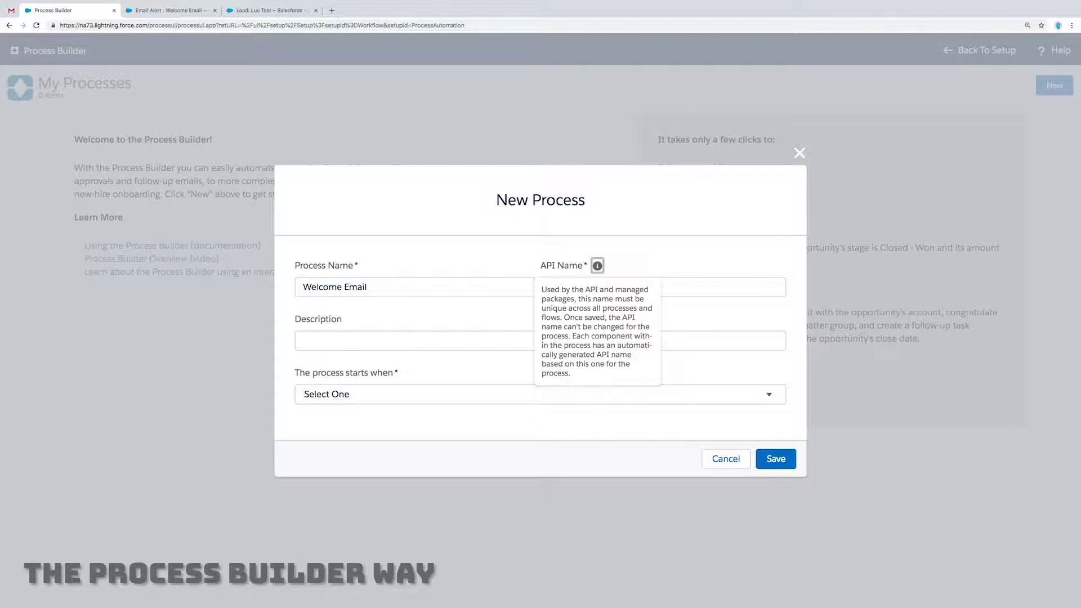
text(Send a welcome email to a new lead.)
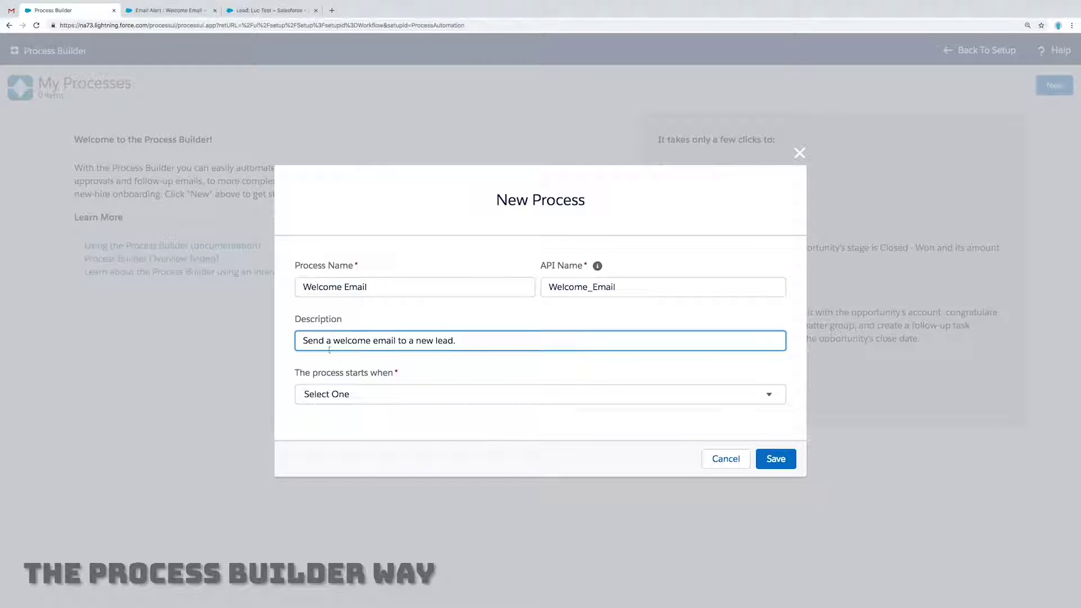
click(345, 392)
click(343, 405)
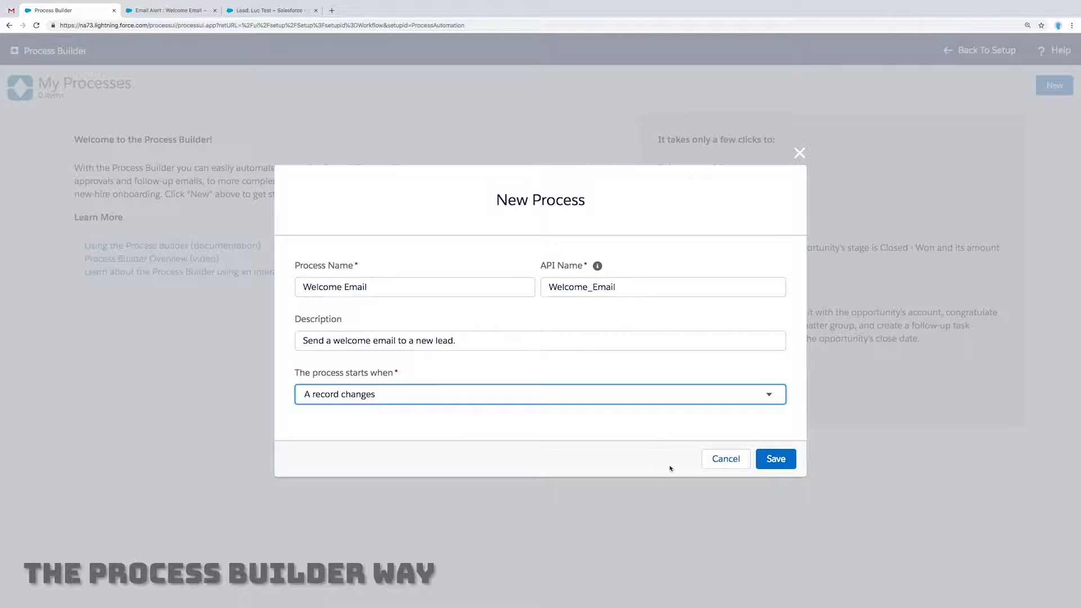
click(775, 459)
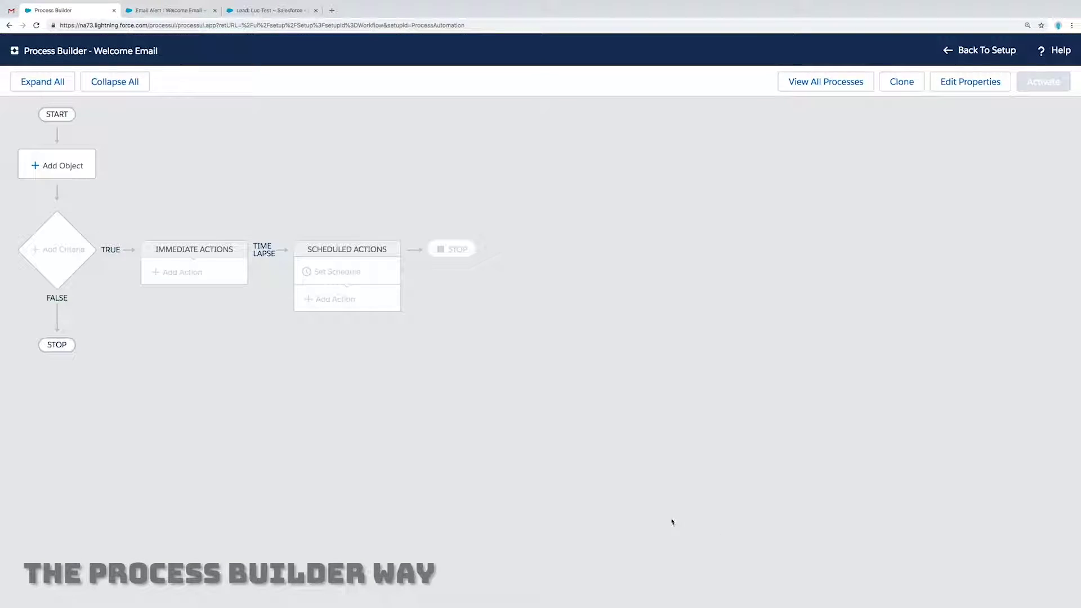
Step: Set the process to run on the Lead object when a record is created
click(94, 177)
click(749, 174)
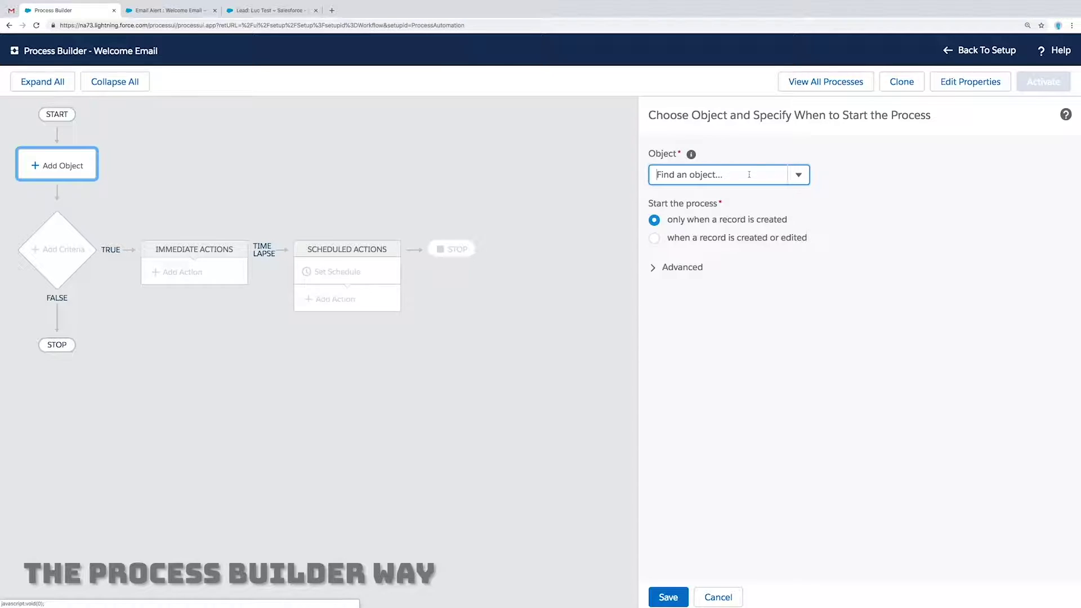
text(Lead)
click(732, 196)
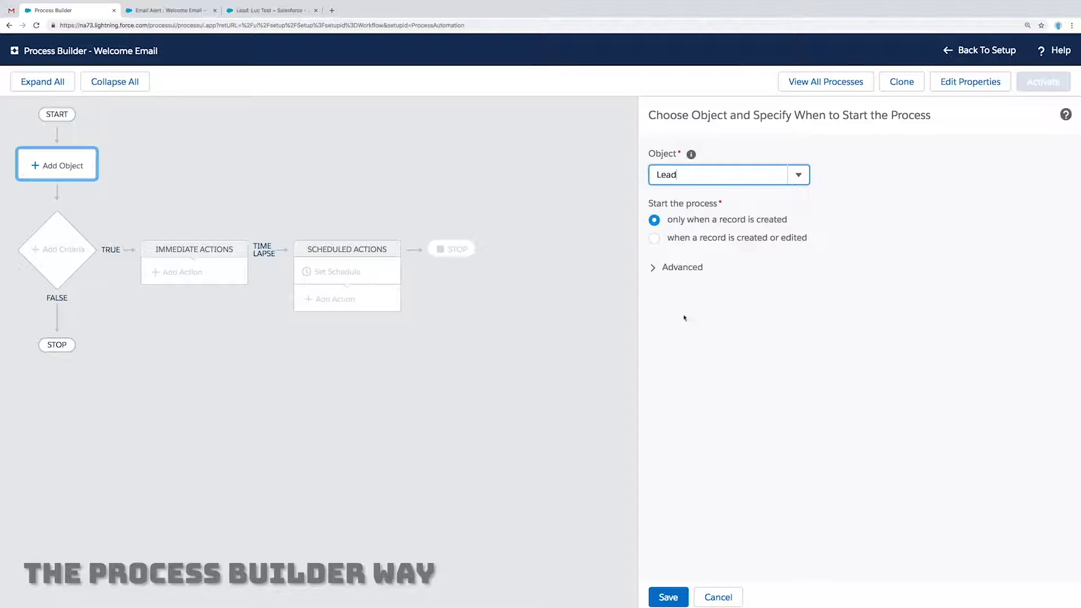
click(653, 268)
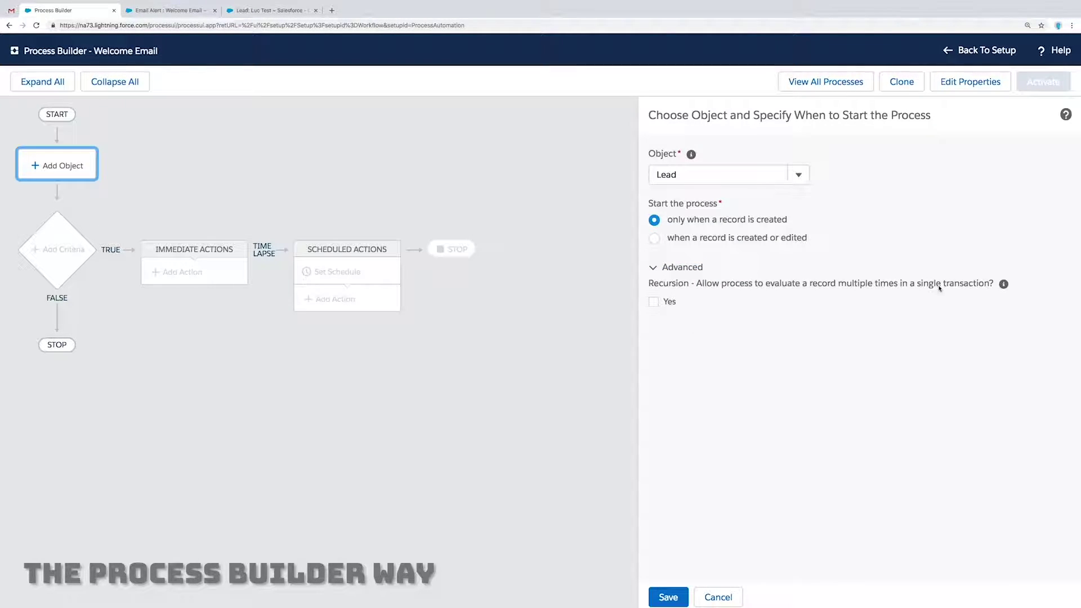
click(676, 594)
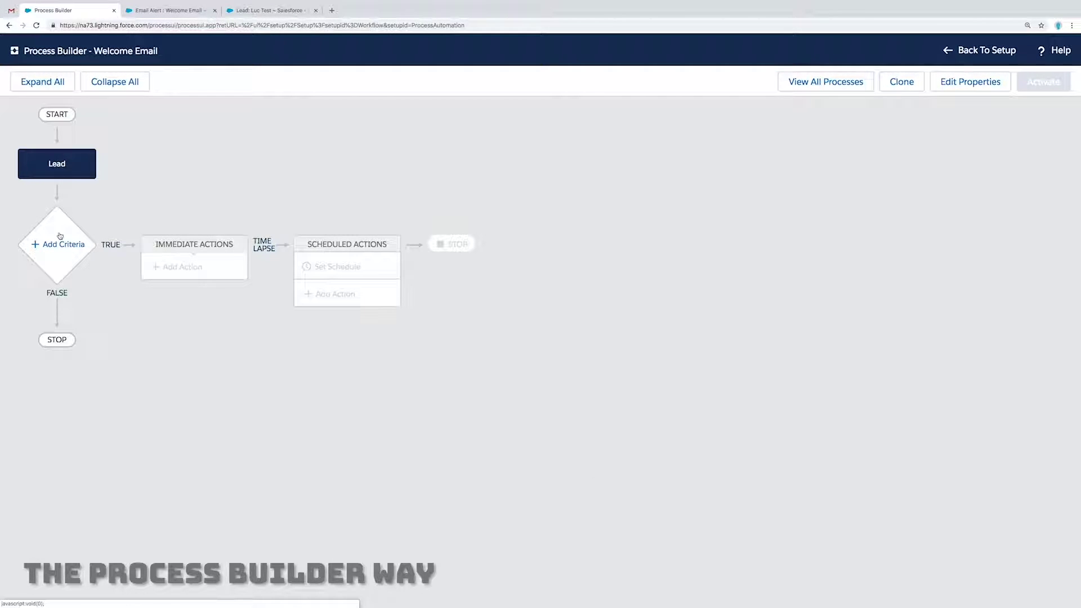
Step: Add criteria 'Website Lead' requiring Lead Source equals Web
click(60, 236)
click(606, 172)
text(Website Lead)
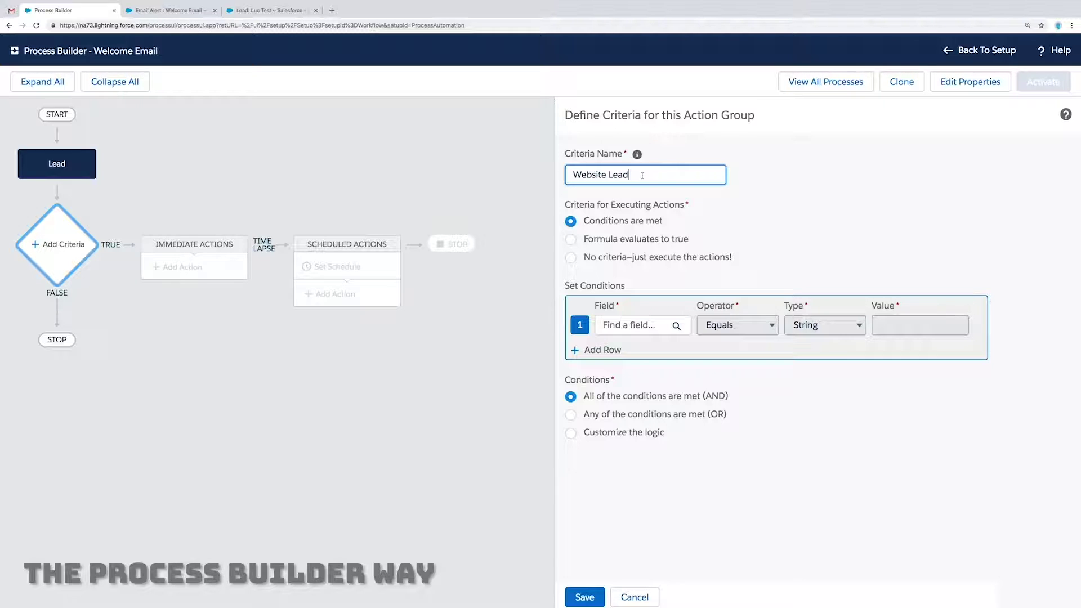
click(640, 326)
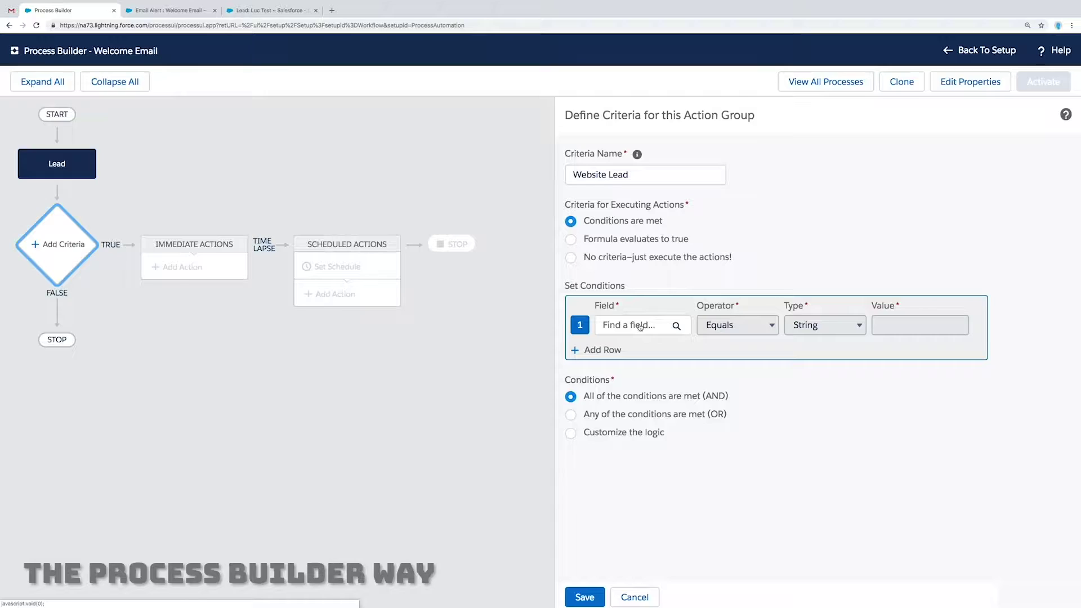
text(Lead Source)
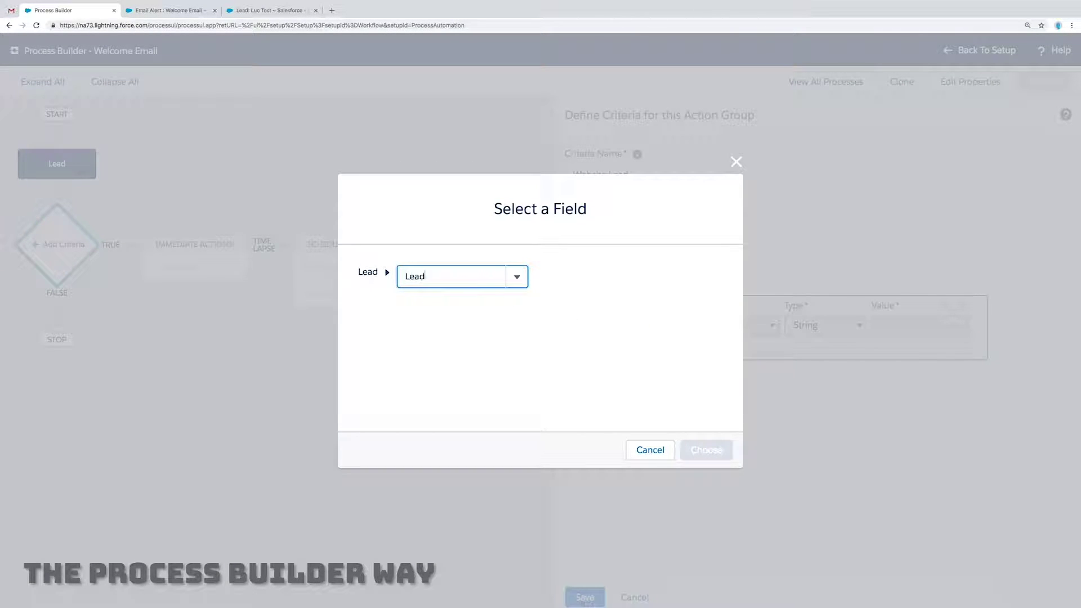
click(462, 299)
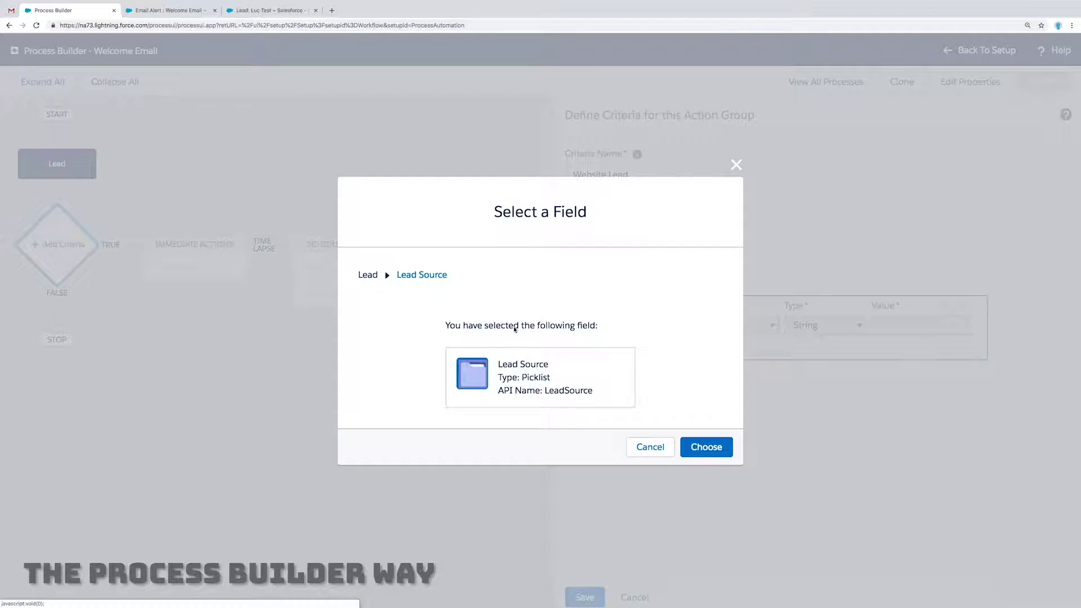
click(721, 449)
click(894, 332)
click(887, 338)
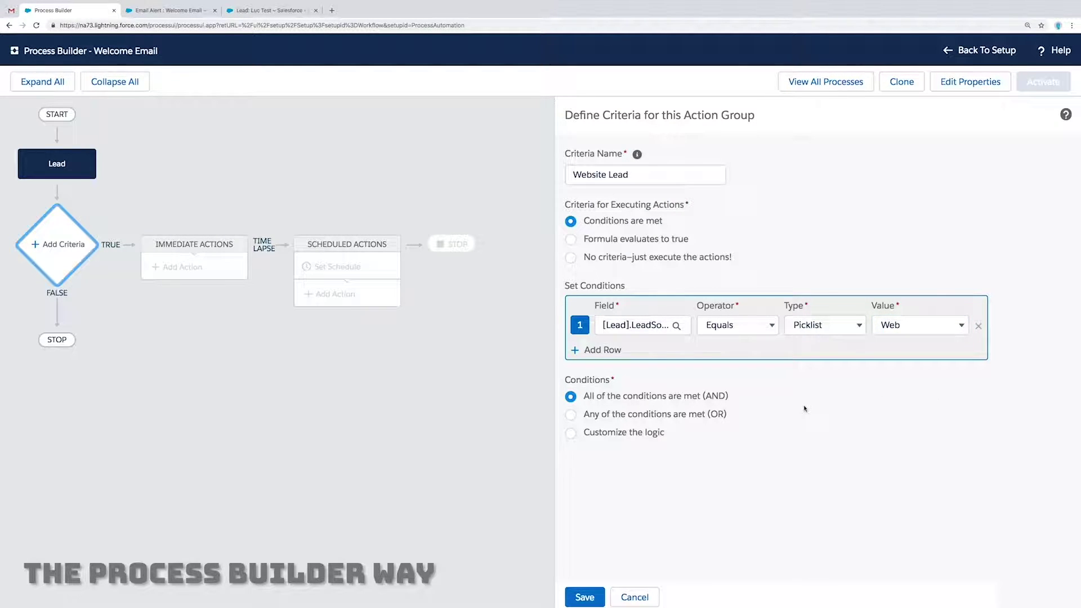
click(584, 597)
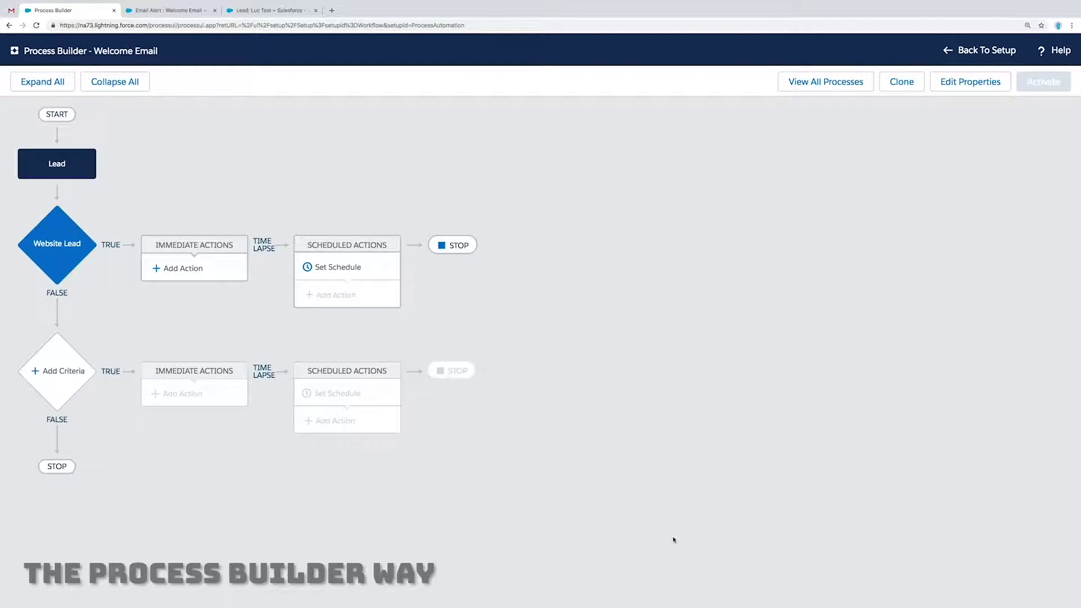
Step: Add an immediate Email Alerts action named Welcome Email to the Website Lead branch
click(168, 269)
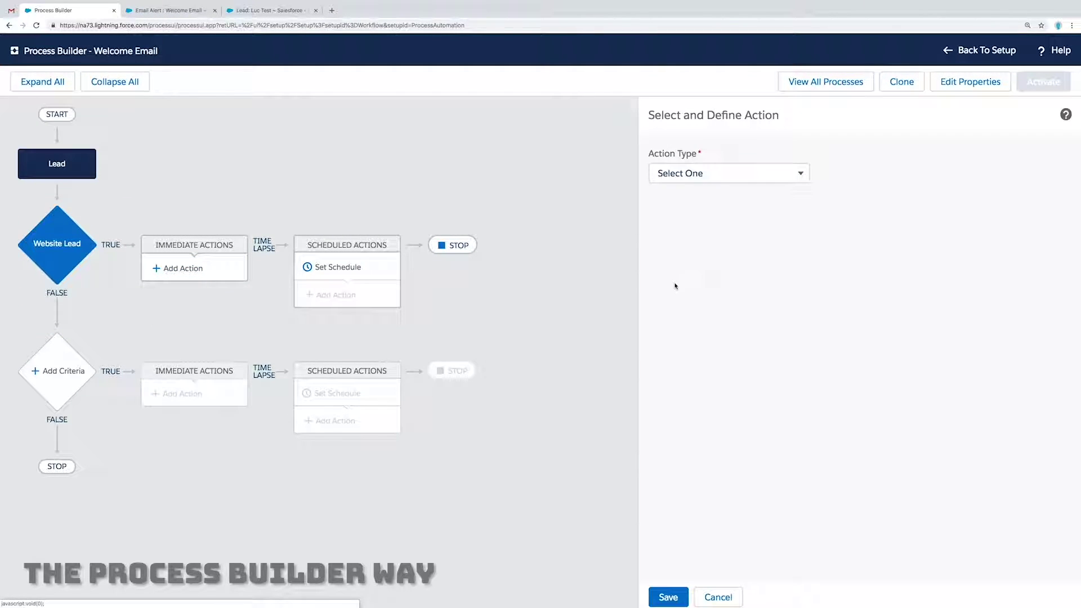
click(727, 179)
click(726, 209)
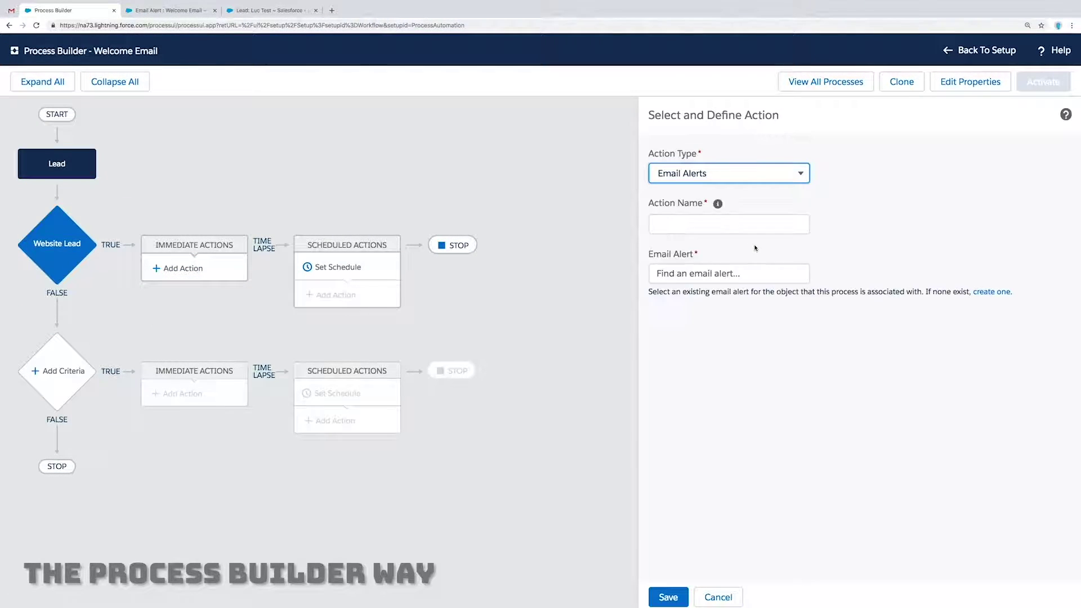
click(738, 228)
text(Welcome Email)
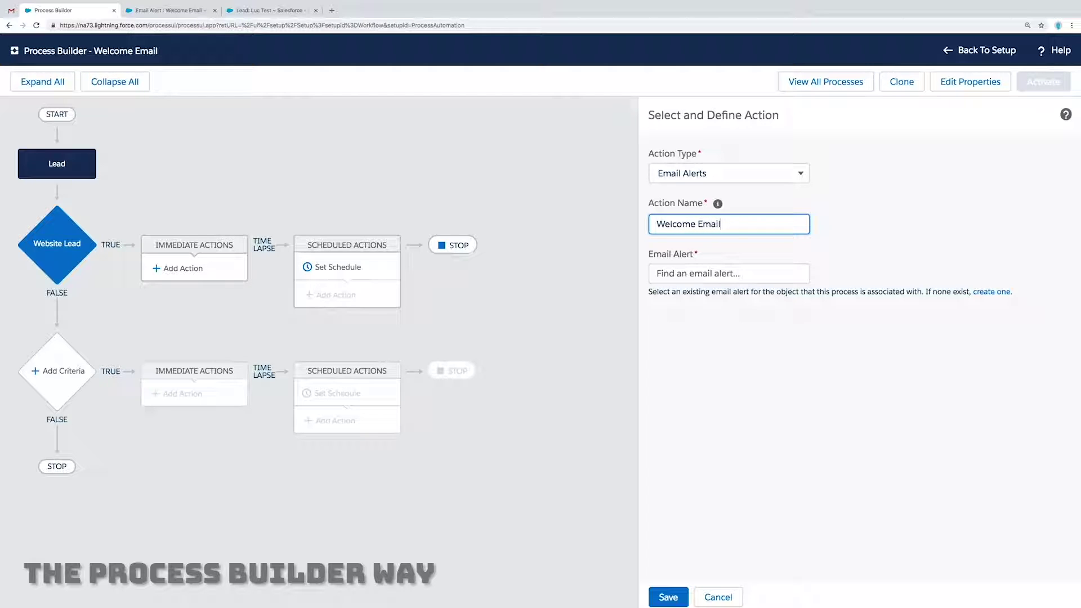
Step: Select the Welcome_Email alert for the action and activate the process
click(743, 272)
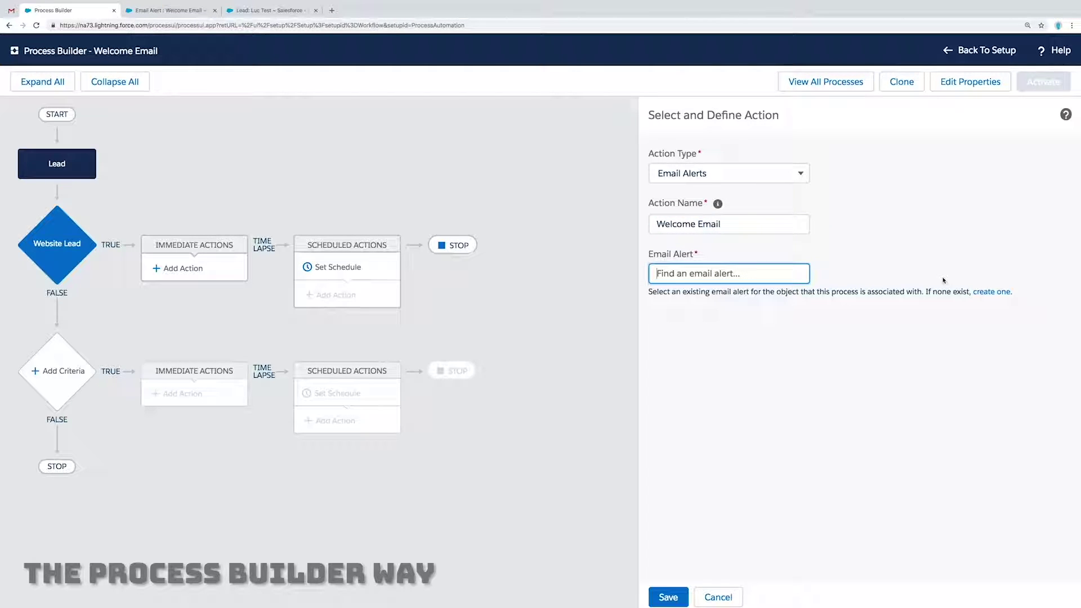
text(W)
key(Down)
key(Return)
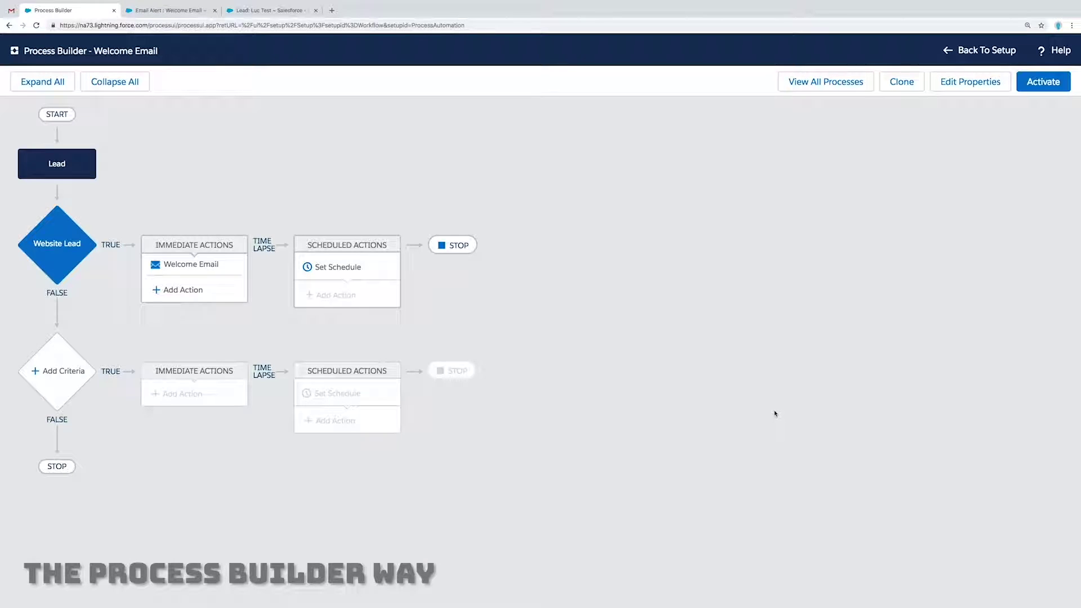
click(1045, 82)
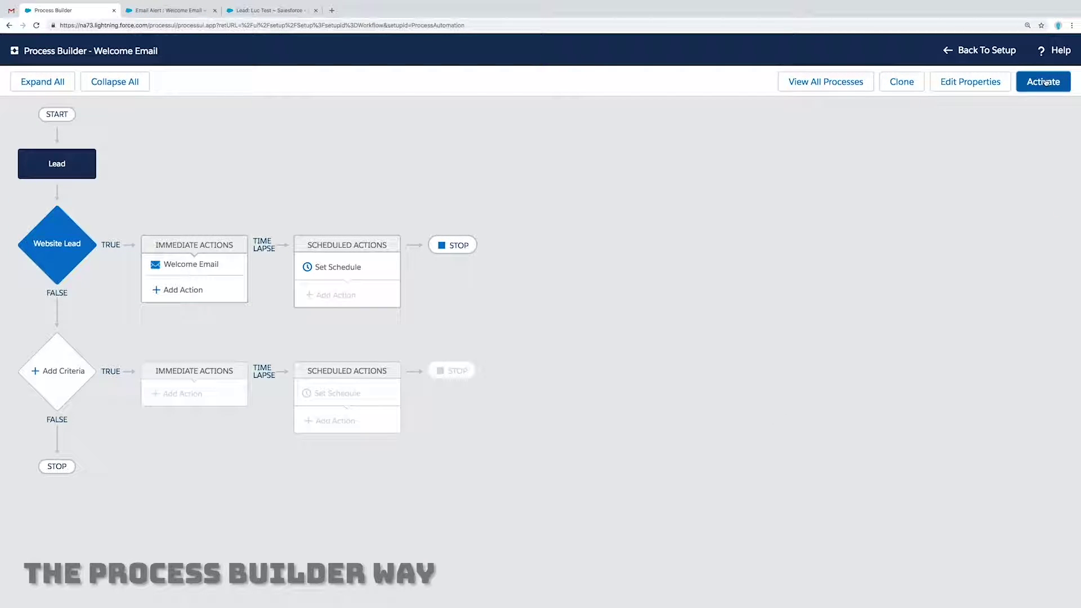
click(730, 386)
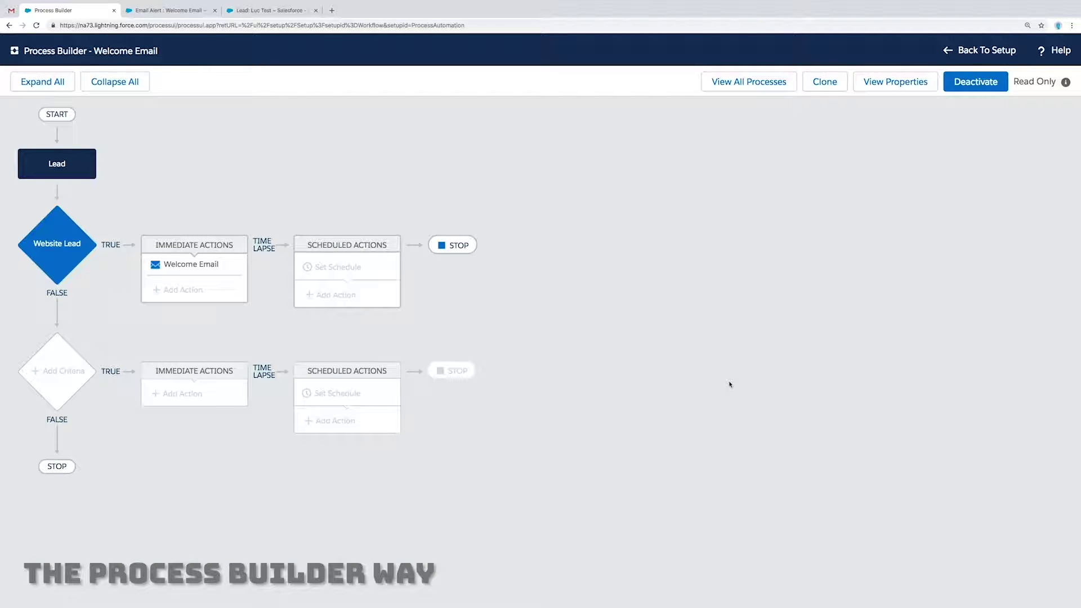
Step: Delete the existing test lead
click(270, 10)
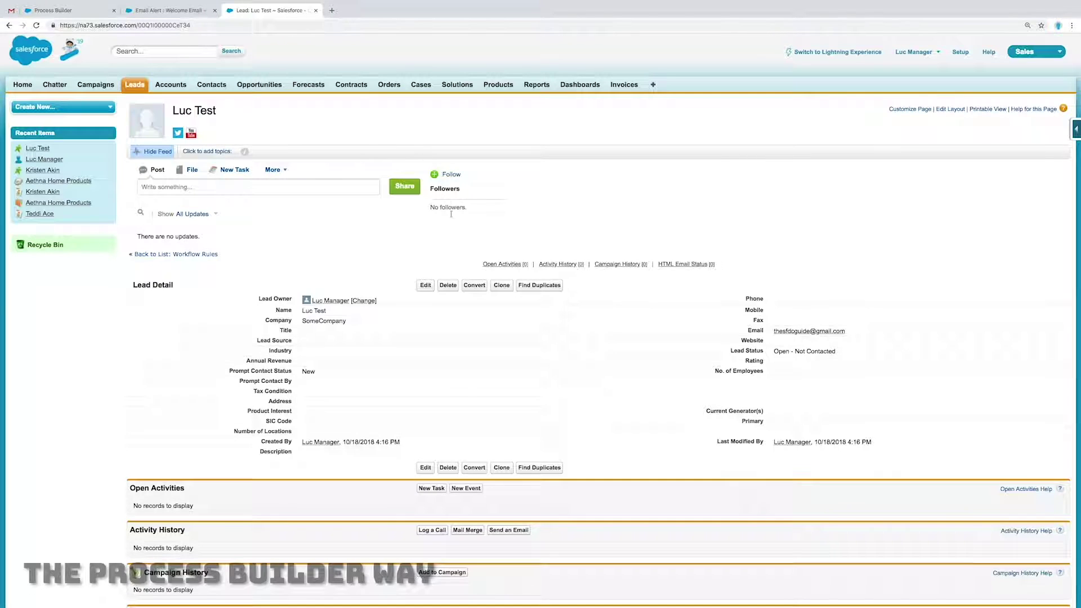
click(448, 285)
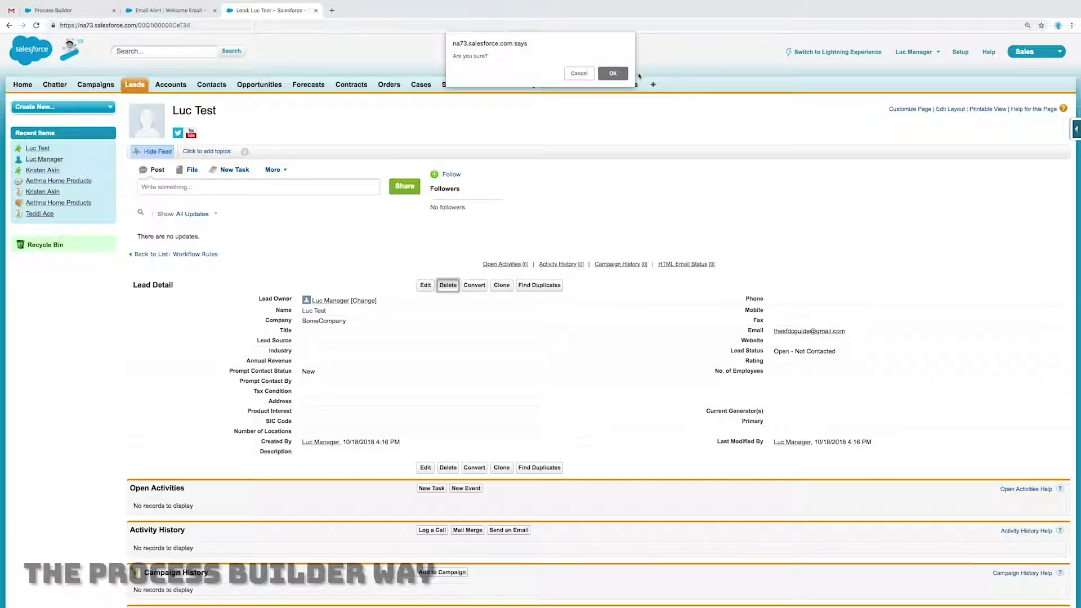
click(614, 74)
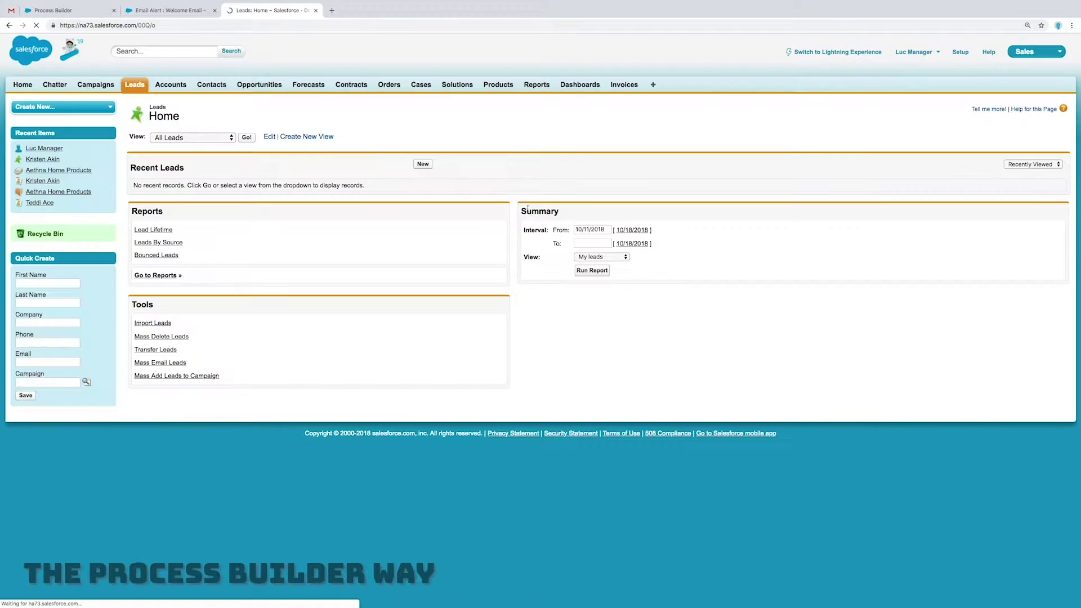
Step: Start a new lead with the test first name, last name Test and company SomeCompany
click(423, 165)
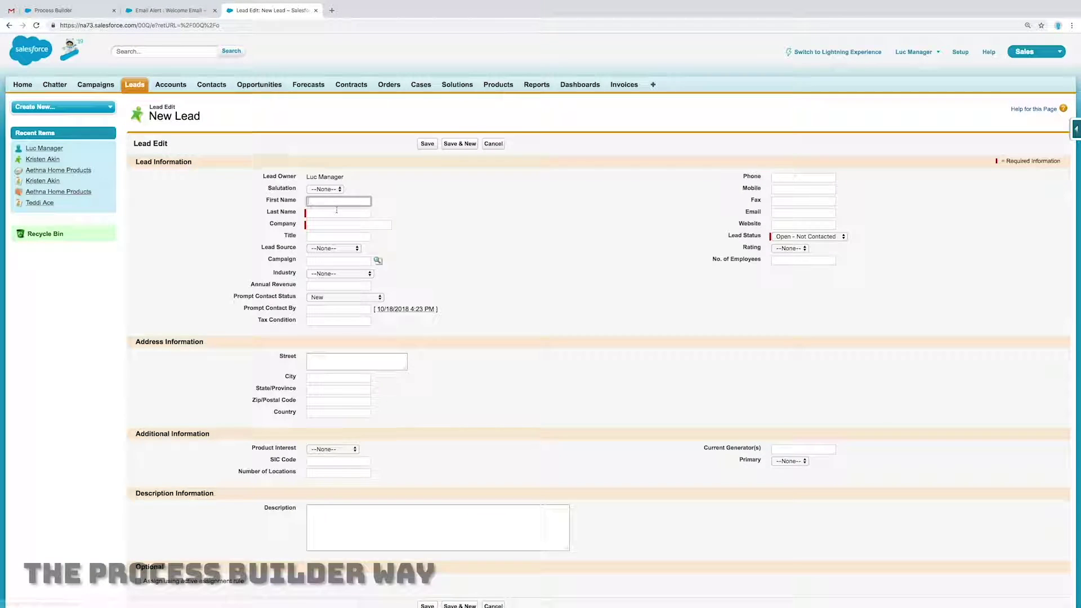
text(Luc)
key(Tab)
text(Test)
key(Tab)
text(Som)
key(Down)
key(Return)
Step: Add the suggested e-mail address, set Lead Source to Web, and save the lead
click(804, 213)
key(Down)
key(Return)
click(669, 227)
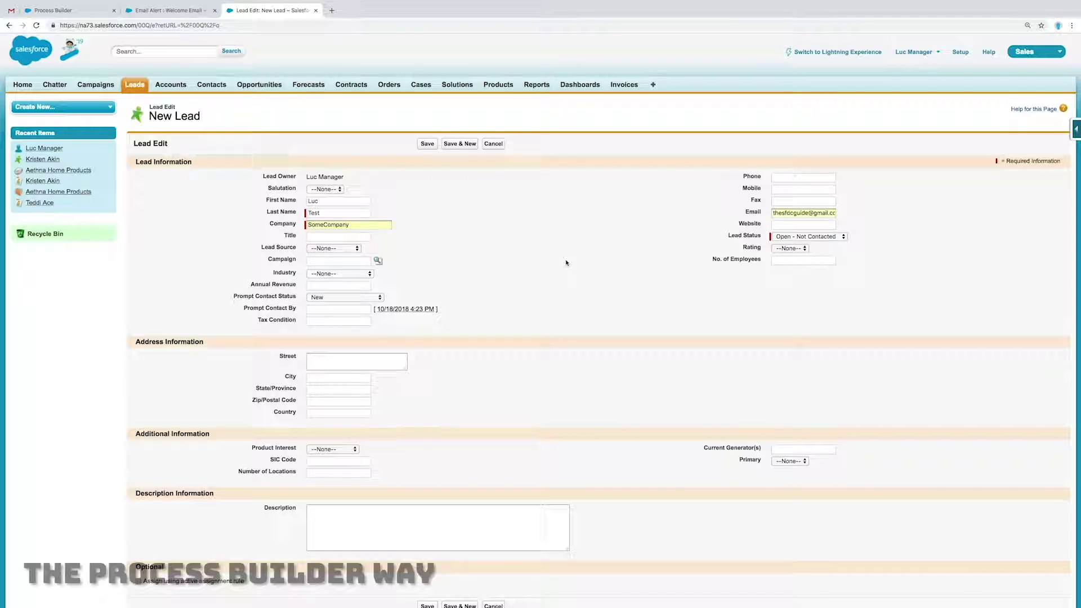
click(347, 251)
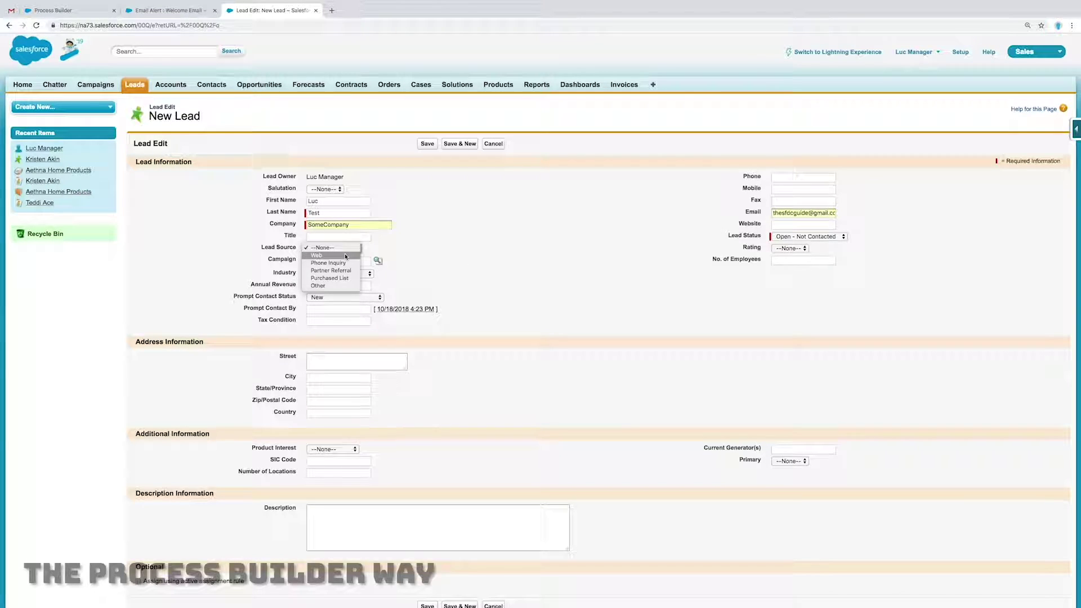
click(338, 257)
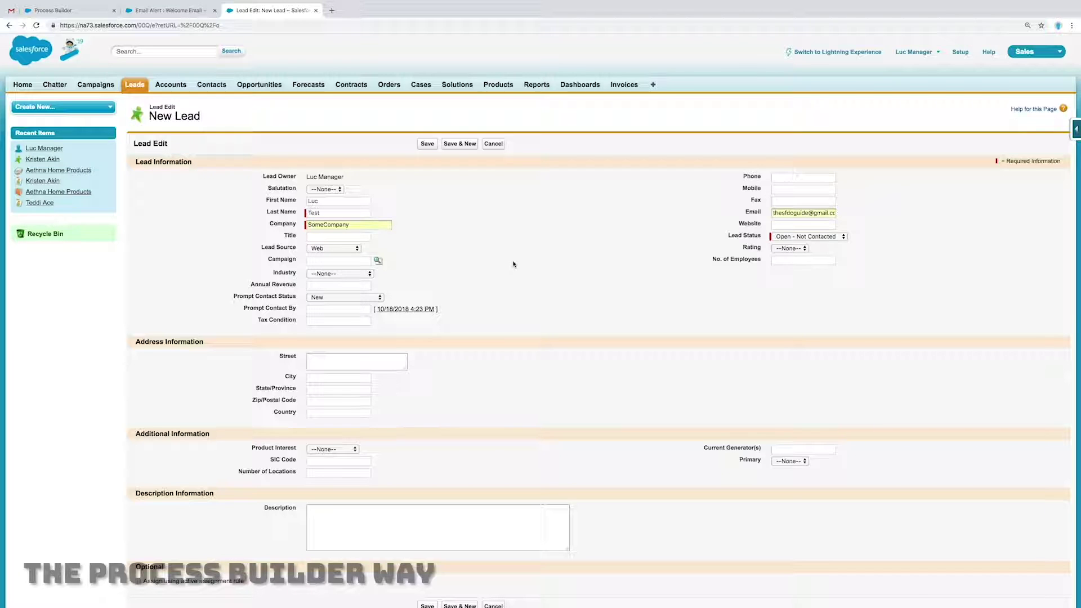
click(428, 145)
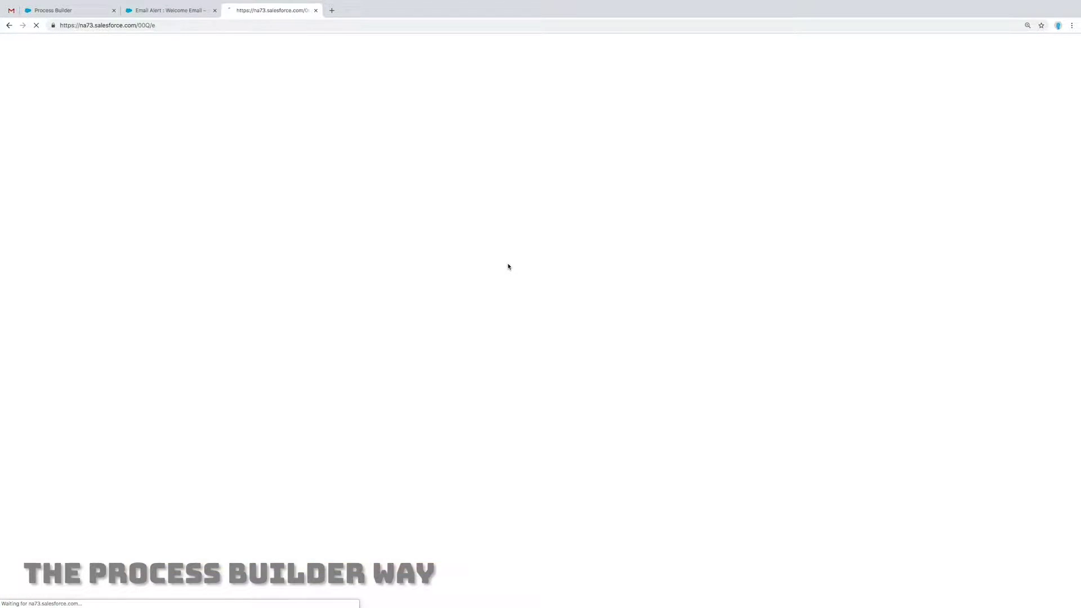
Step: Collapse the earlier Welcome to SFDC.Guide email and expand the newer one's full content
scroll(485, 236, down, 3)
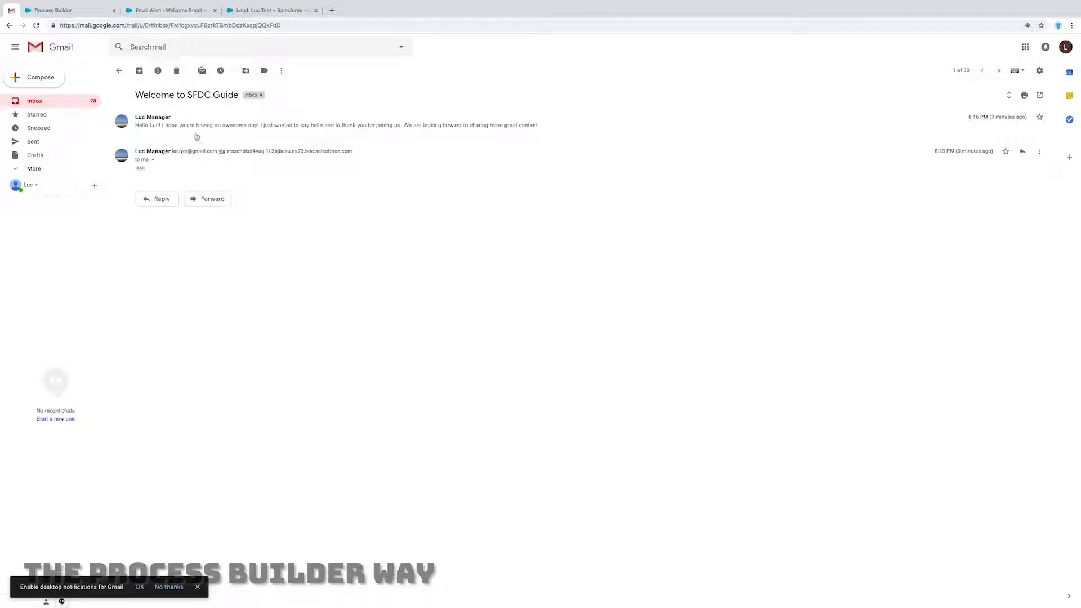
click(229, 134)
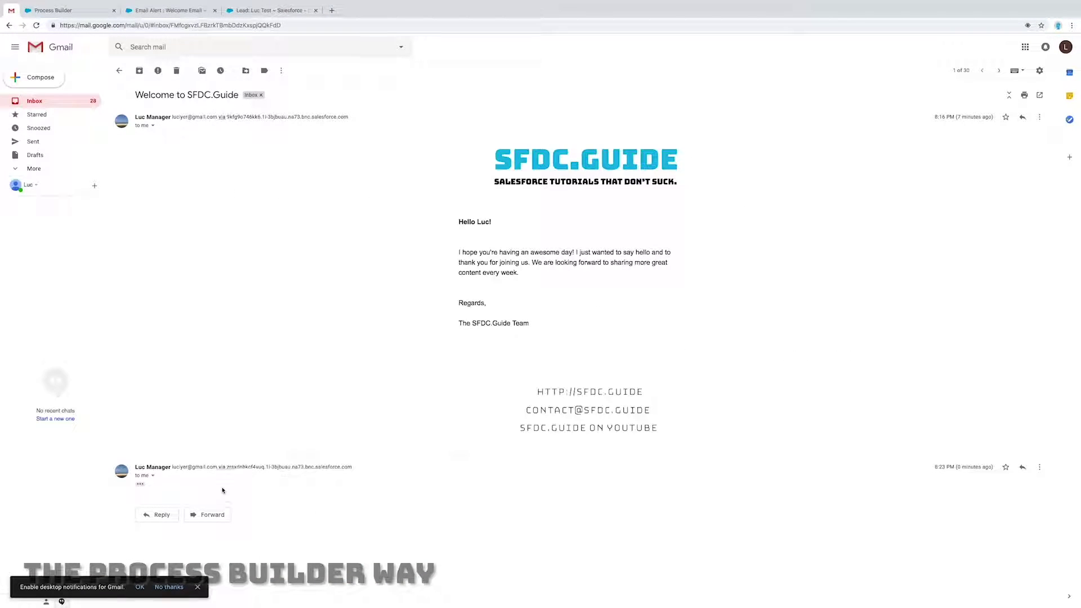
click(225, 124)
click(140, 170)
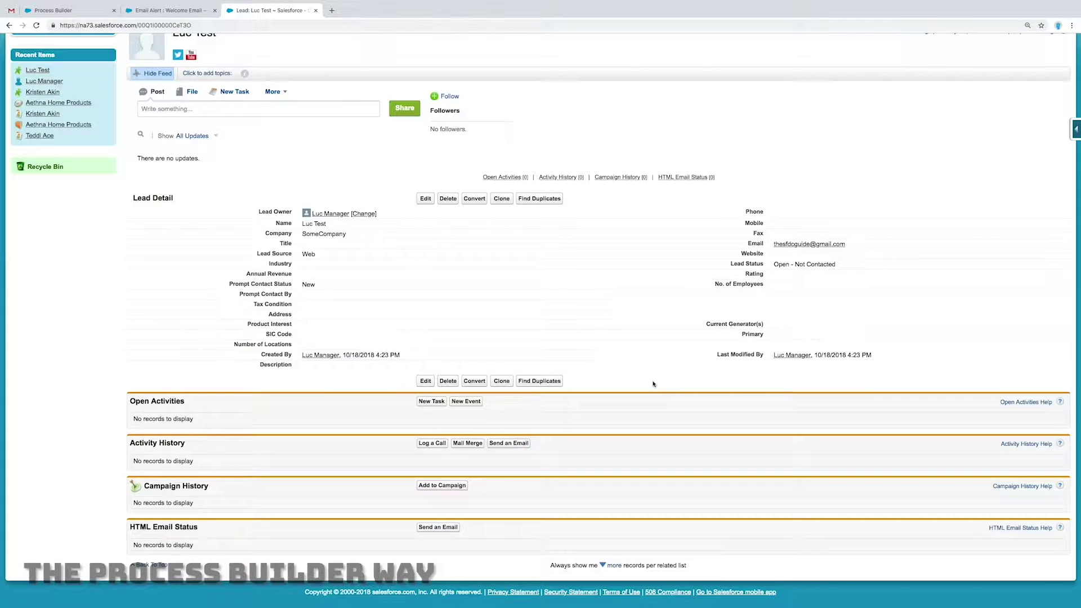
Step: Send the lead an email built from the Welcome Mail template
click(528, 447)
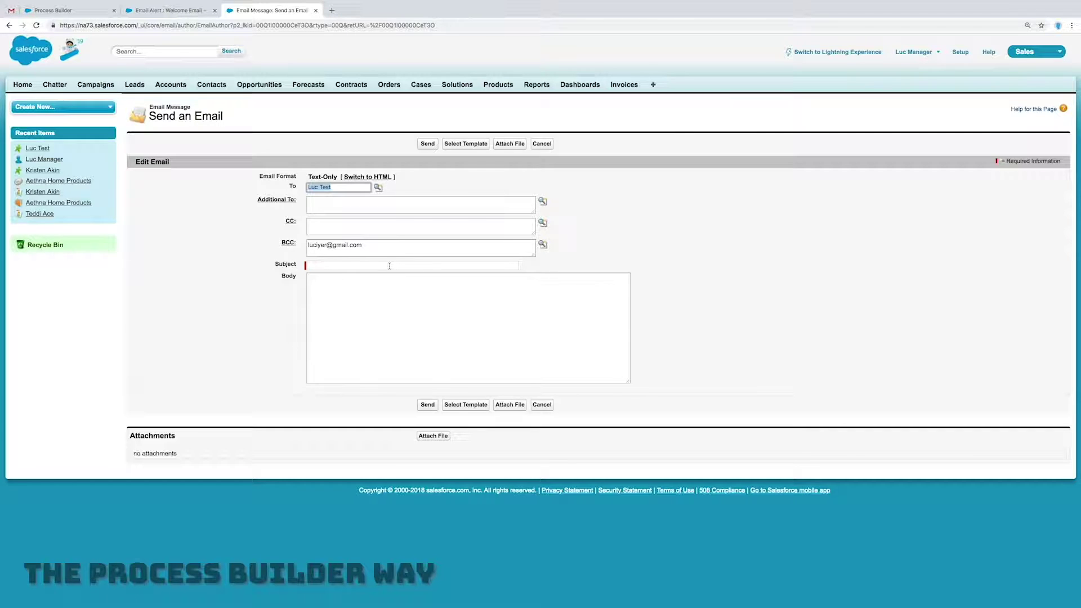
click(465, 405)
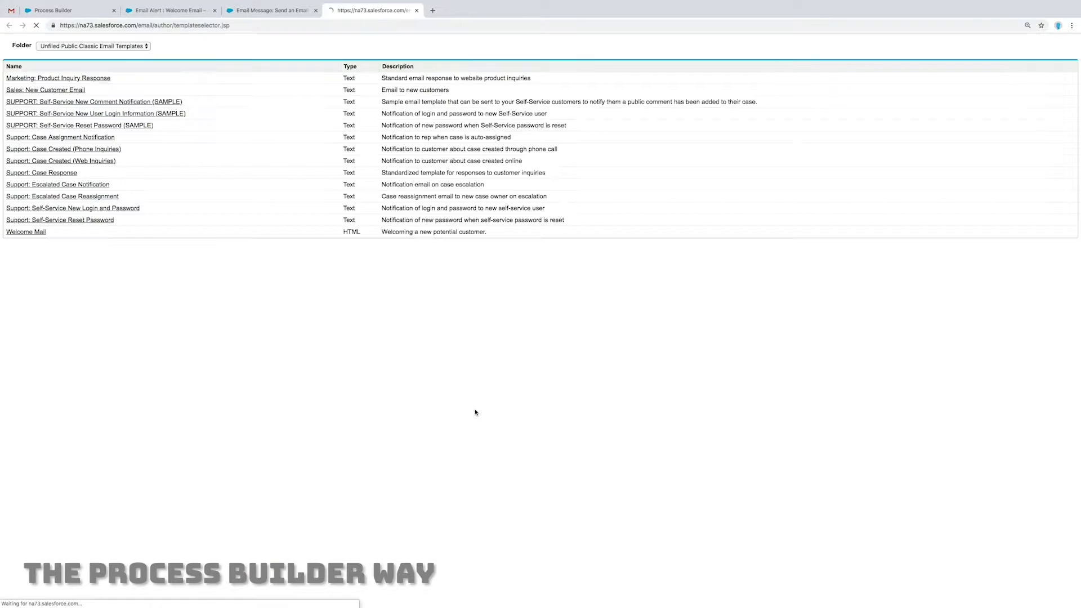
click(25, 232)
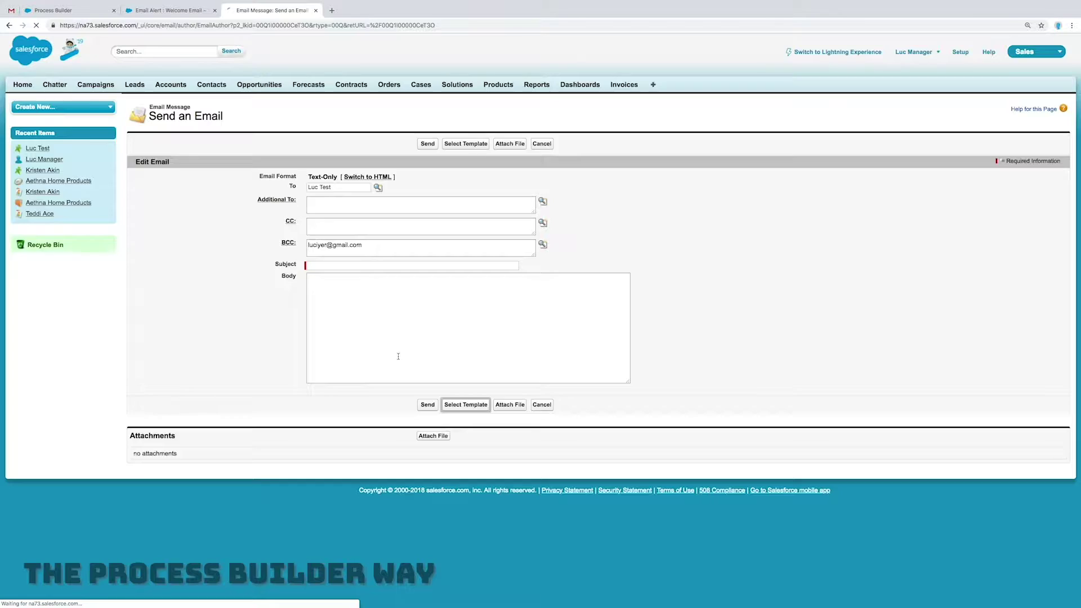
scroll(533, 379, down, 4)
scroll(533, 379, up, 4)
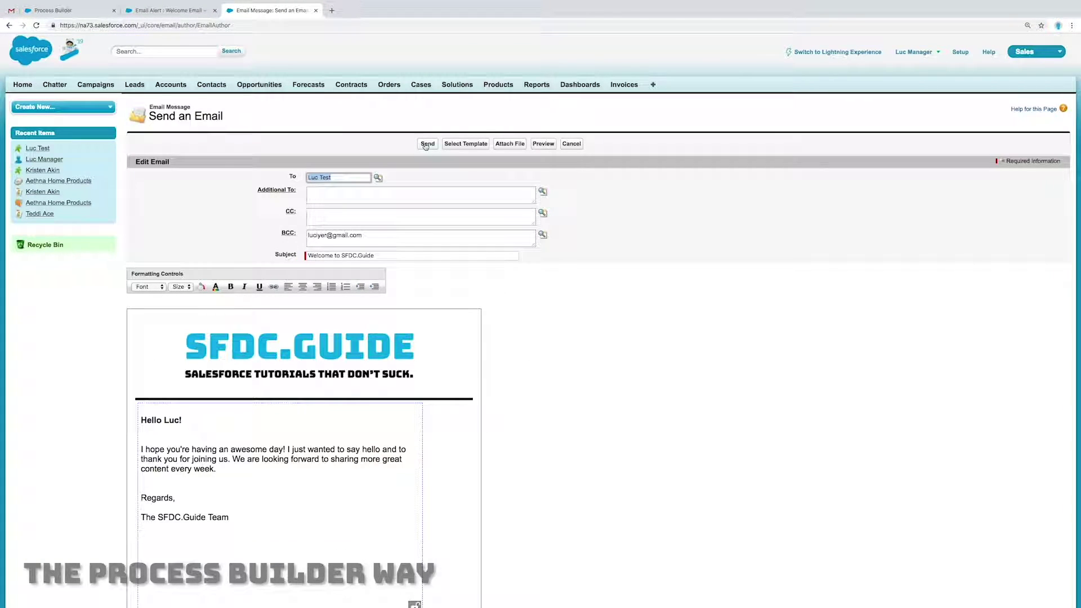
click(427, 145)
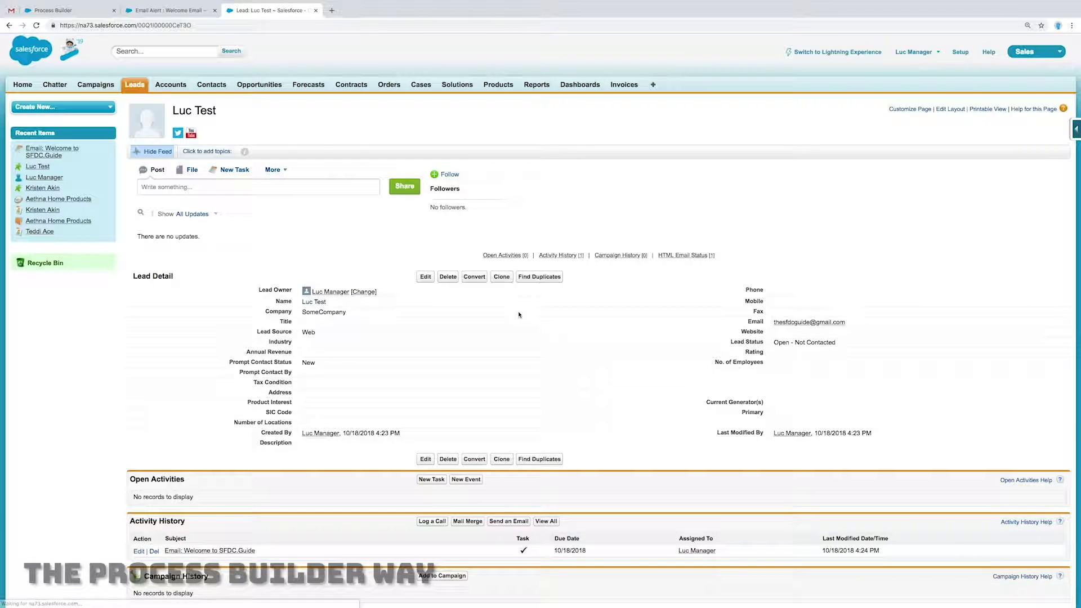
Step: View the email in Gmail, then reload the lead to confirm it shows opened once
scroll(306, 428, down, 3)
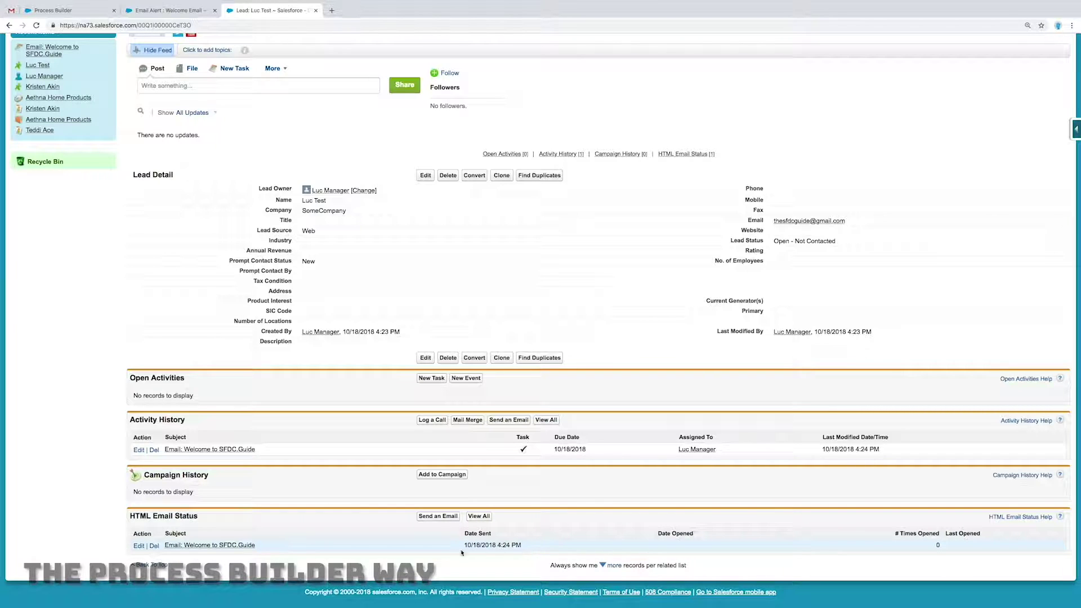
key(ctrl+1)
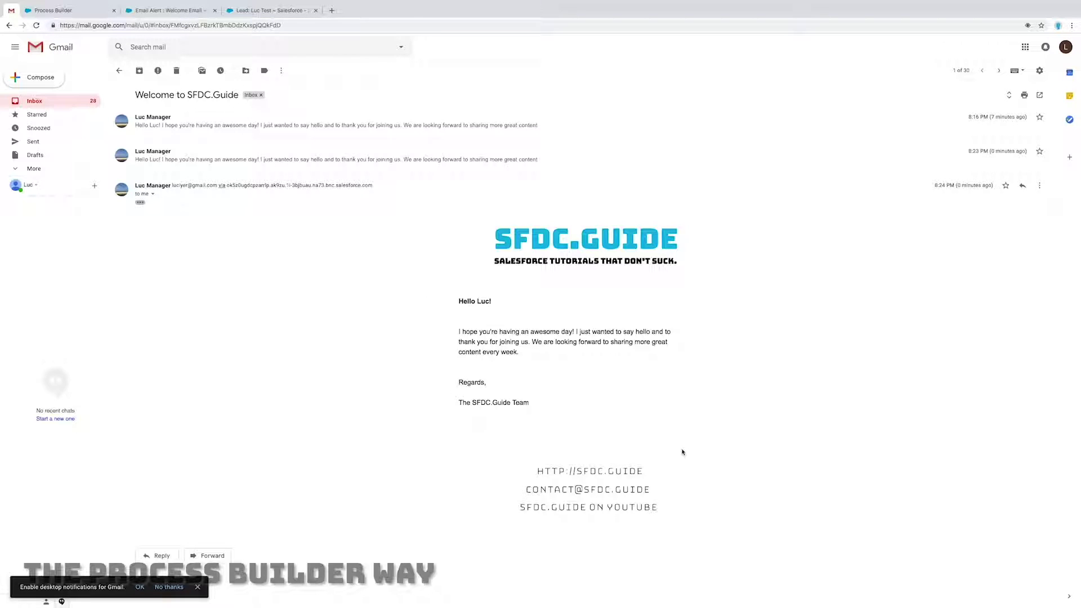
key(ctrl+4)
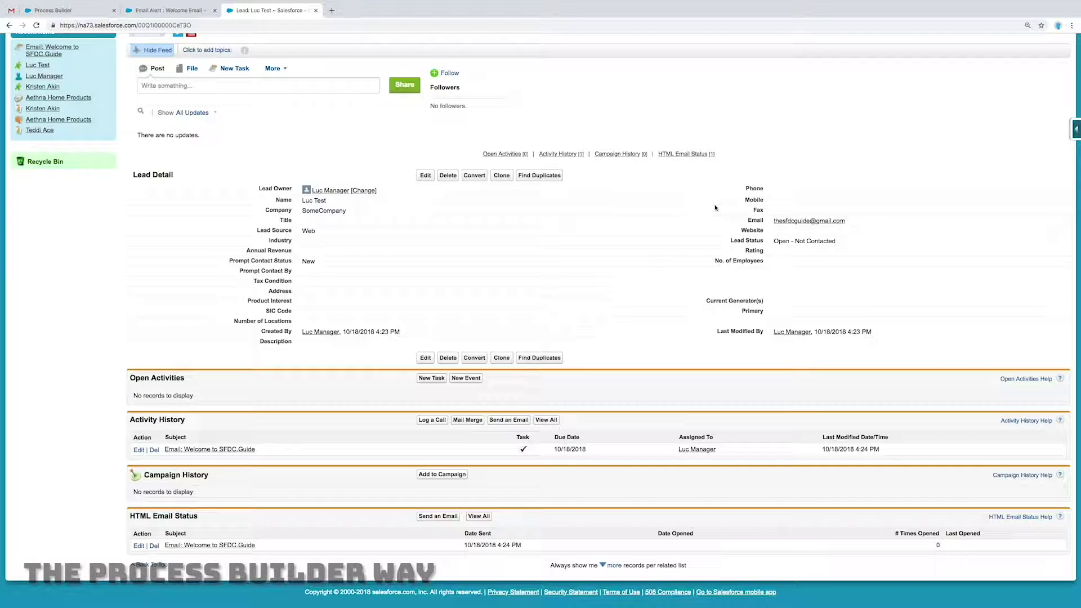
key(ctrl+r)
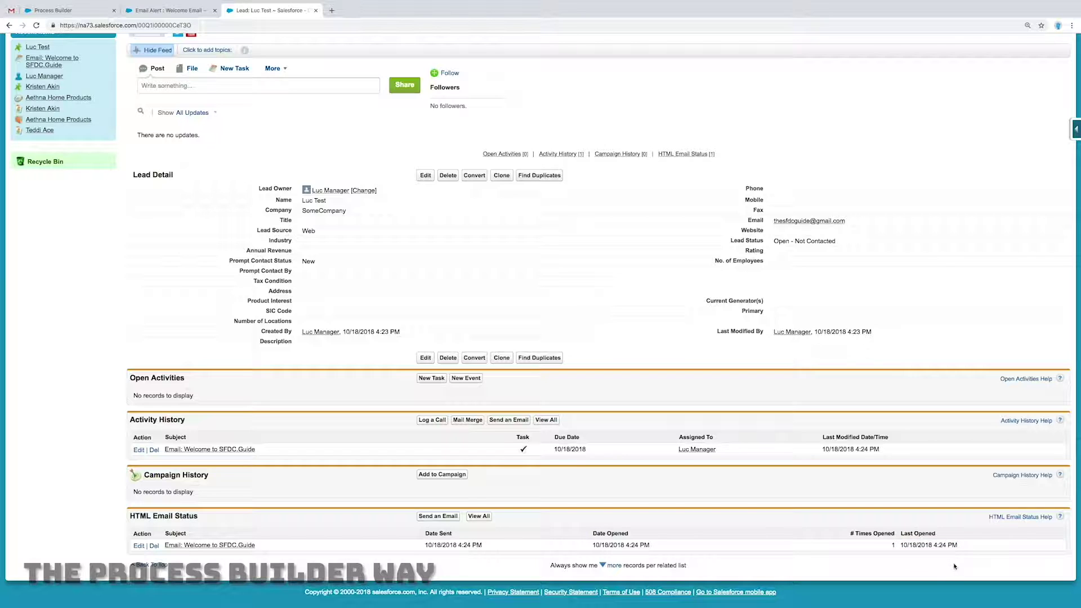
key(super+r)
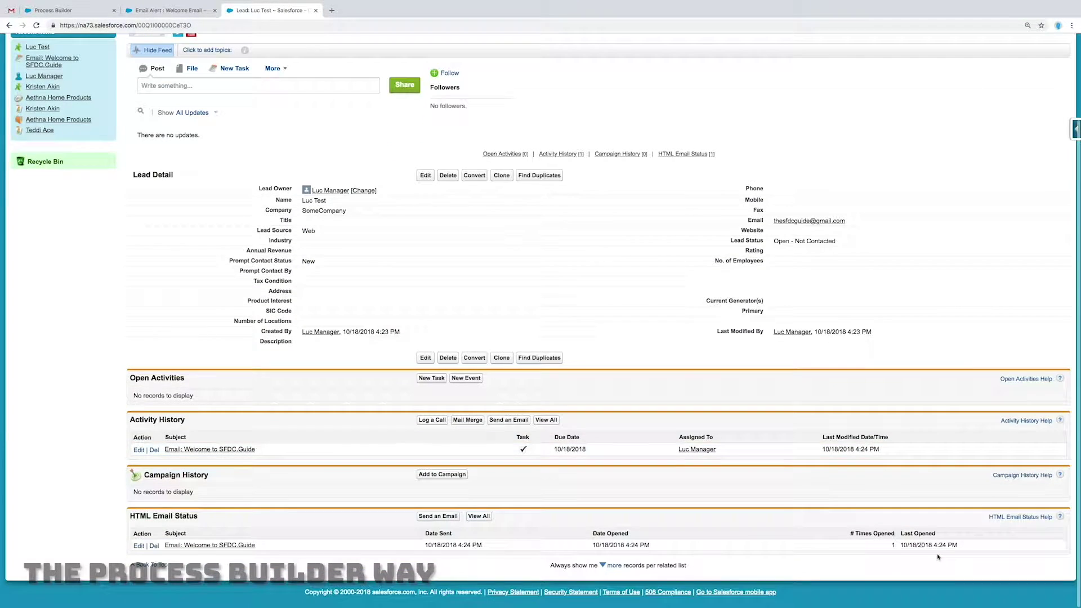
drag(970, 549, 131, 549)
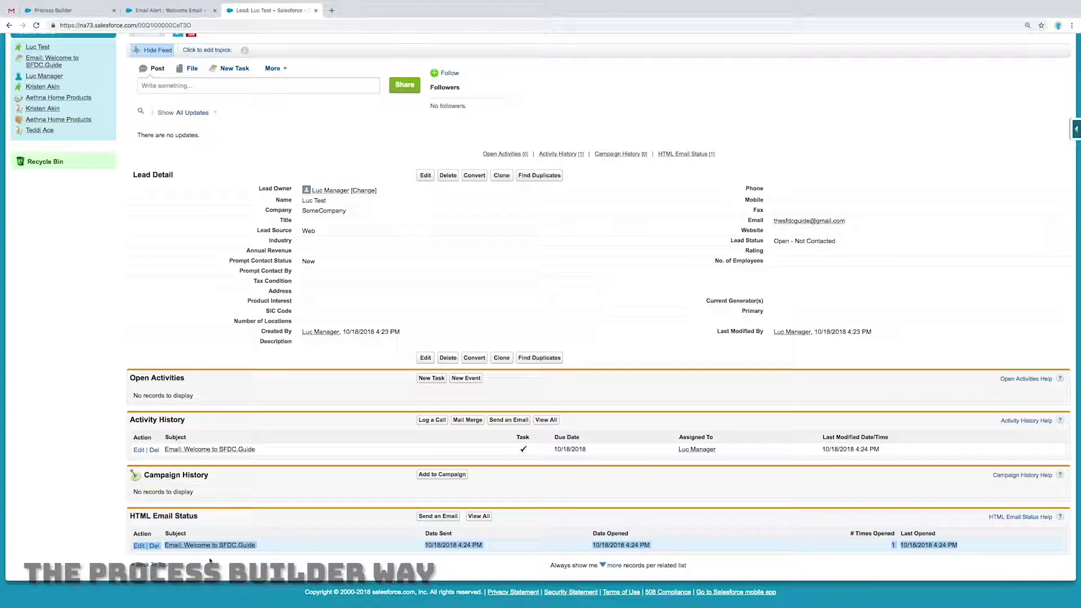
click(183, 555)
scroll(421, 565, up, 2)
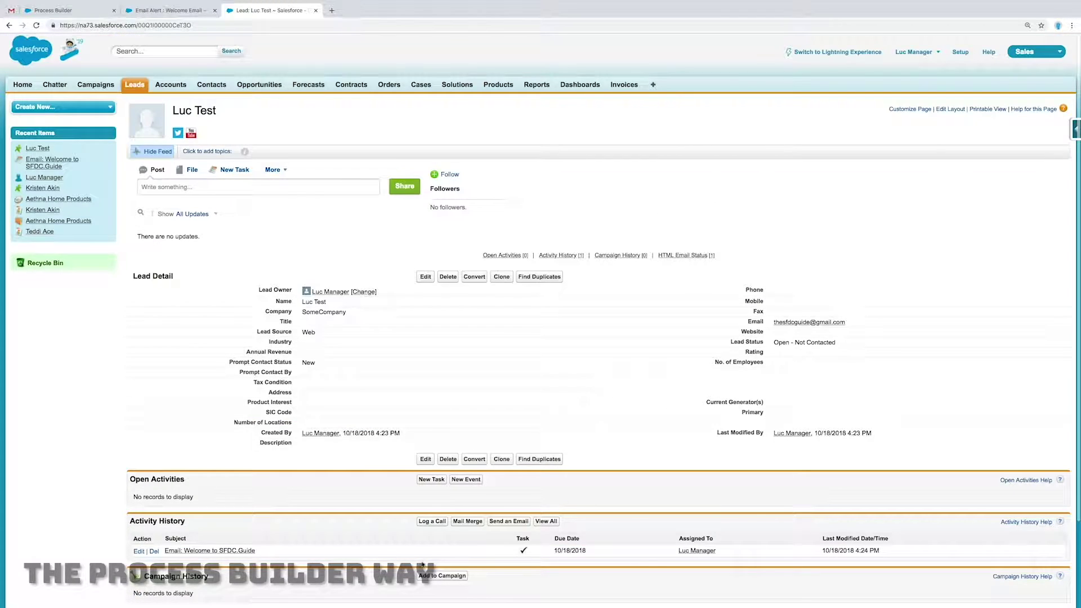
Step: Launch Developer Console and create the Apex class Invocable_SendEmailToLead
click(914, 52)
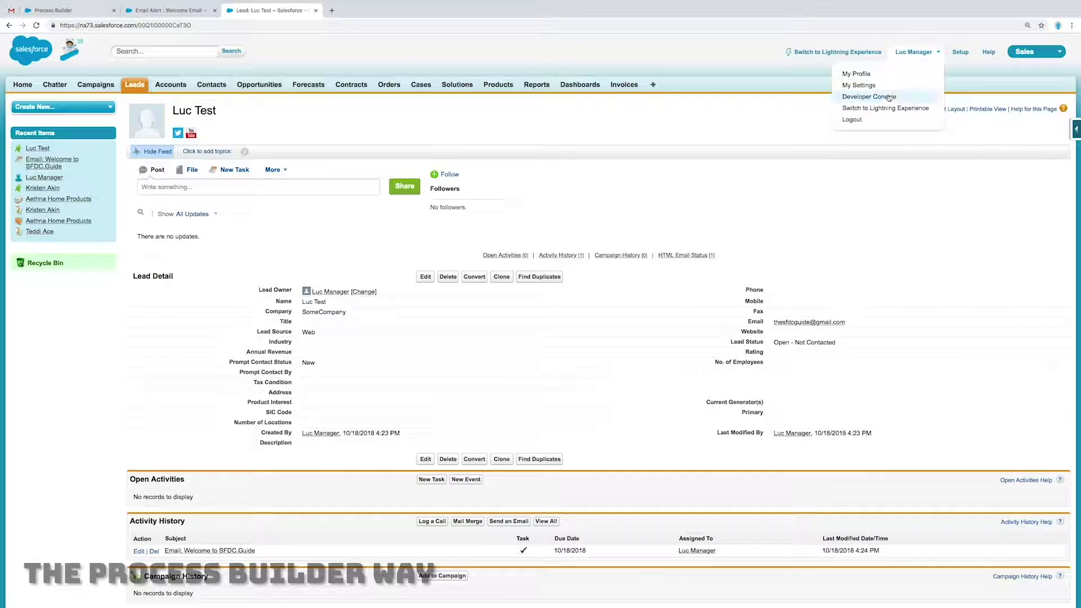
click(876, 97)
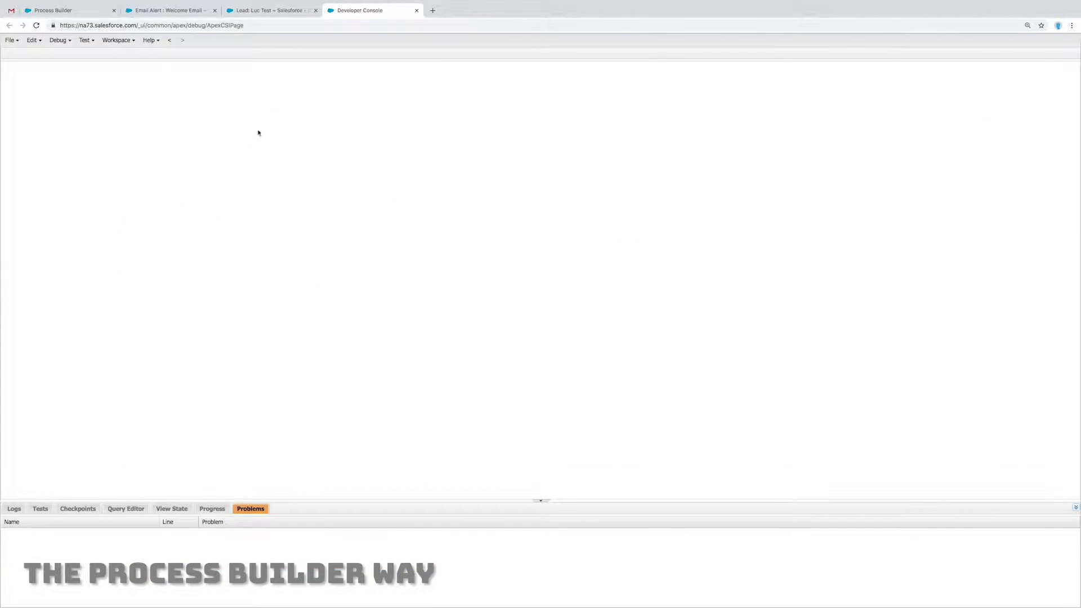
click(10, 42)
mouse_move(32, 54)
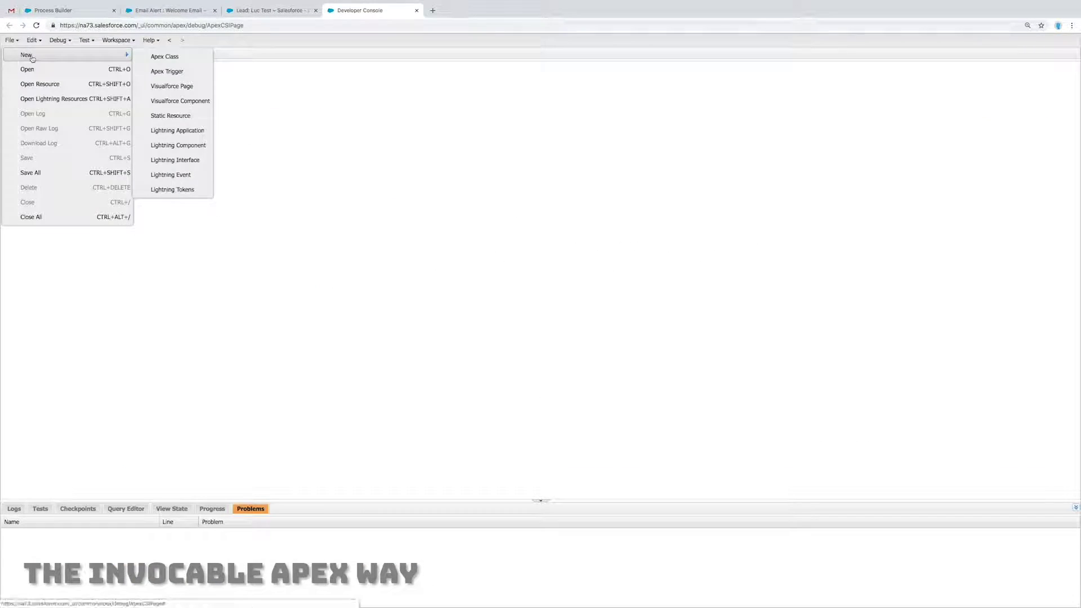
click(169, 56)
text(Invocable_SendEmailToLead)
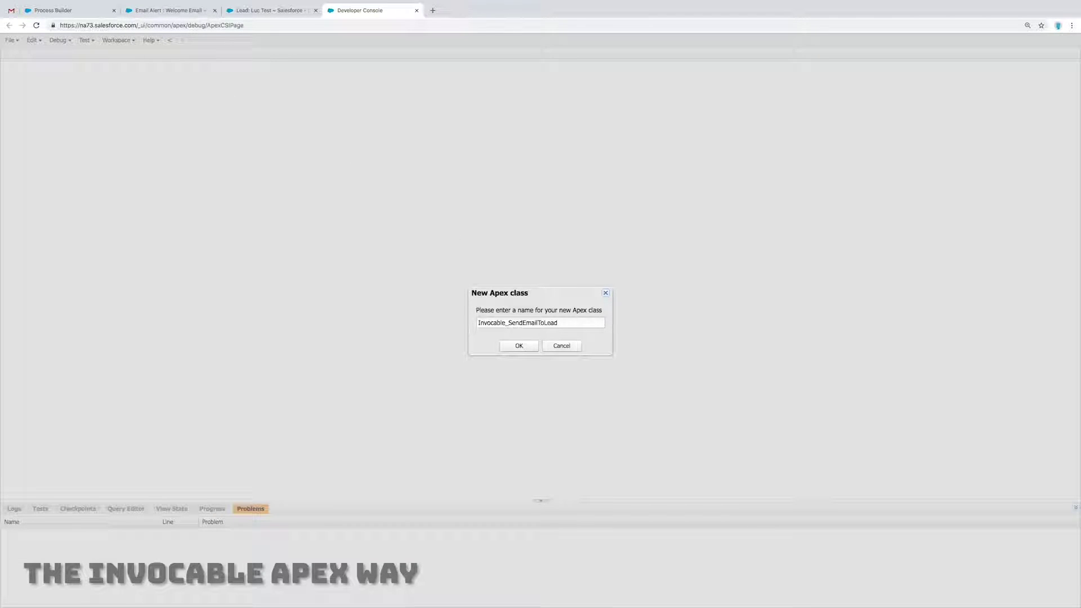
click(518, 345)
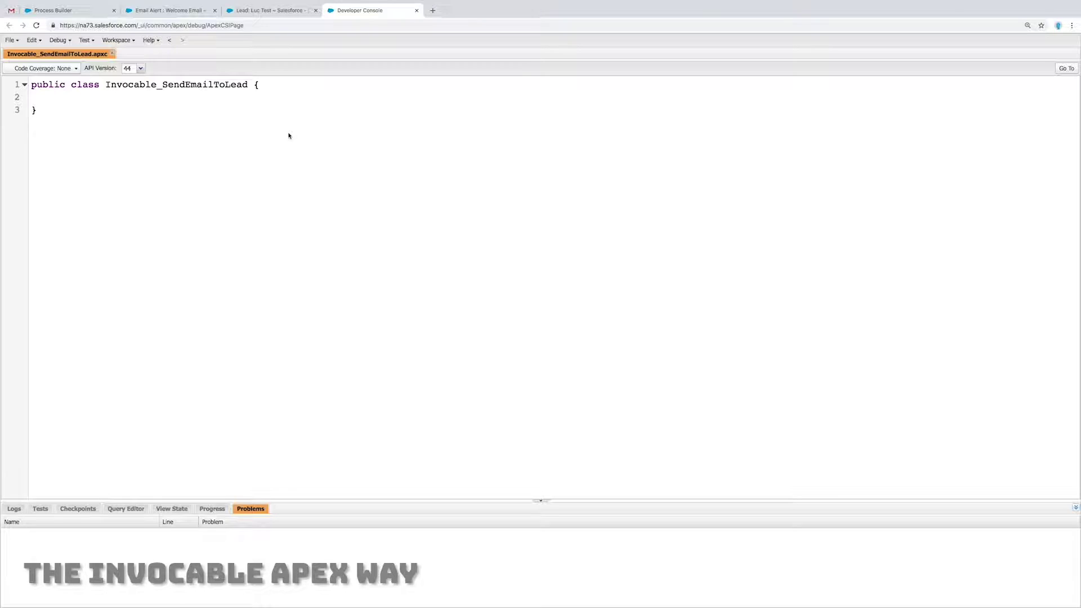
Step: Change the Invocable_SendEmailToLead class to global and add an empty global DataWrapper inner class
double_click(48, 85)
text(global class Invocable_SendEmailToLead {)
key(ctrl+plus)
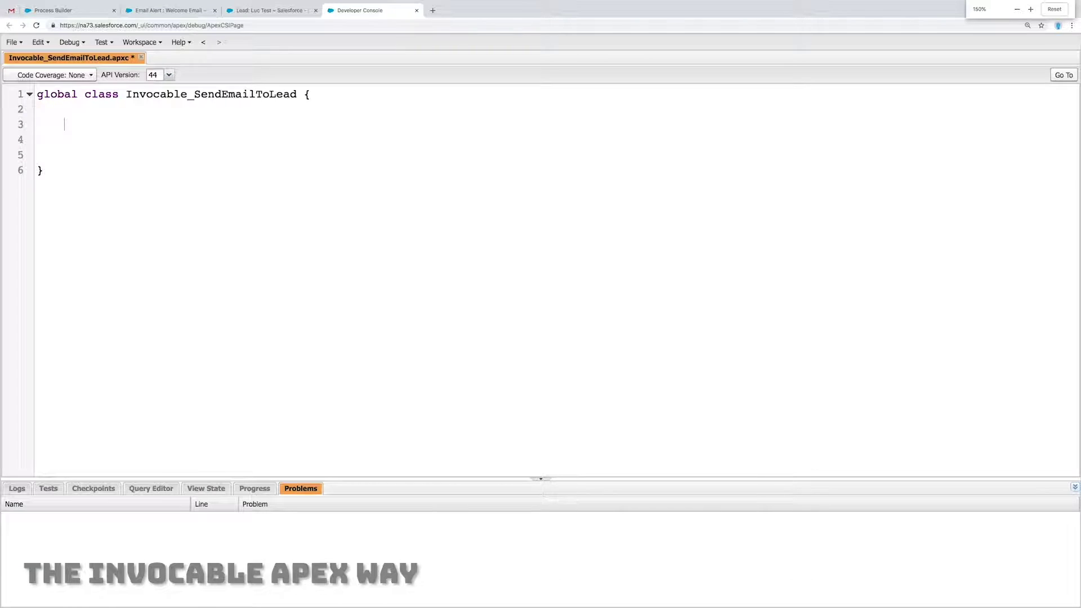
text(global class DataWrapper {)
key(Return)
Step: Add an empty 'global static void sendMailToLead ()' method below the DataWrapper class
click(71, 155)
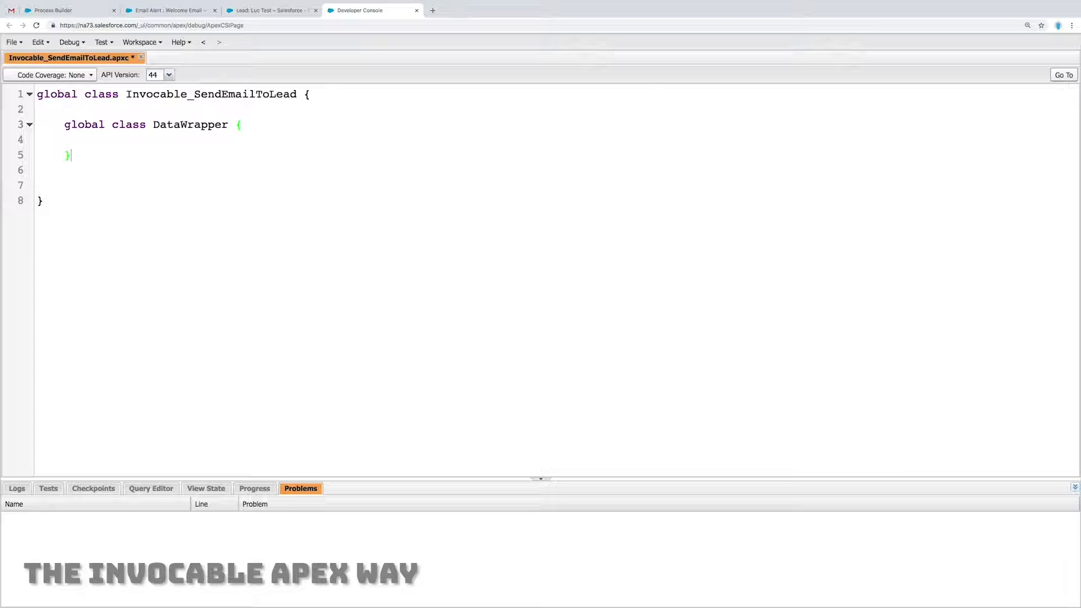
key(Return)
key(Return)
text(global static void )
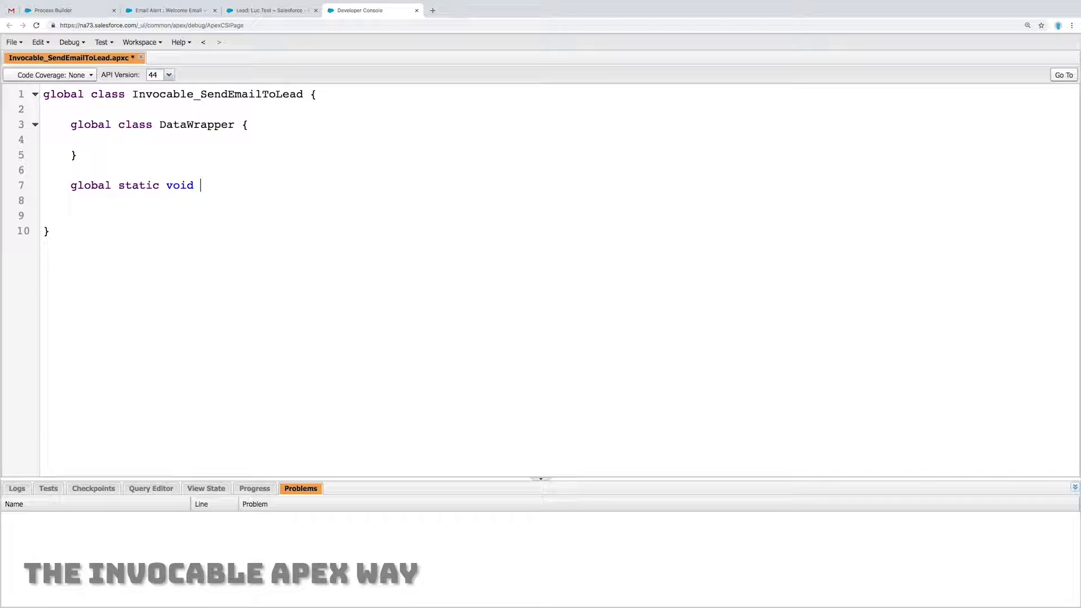
text(sendMailToLead)
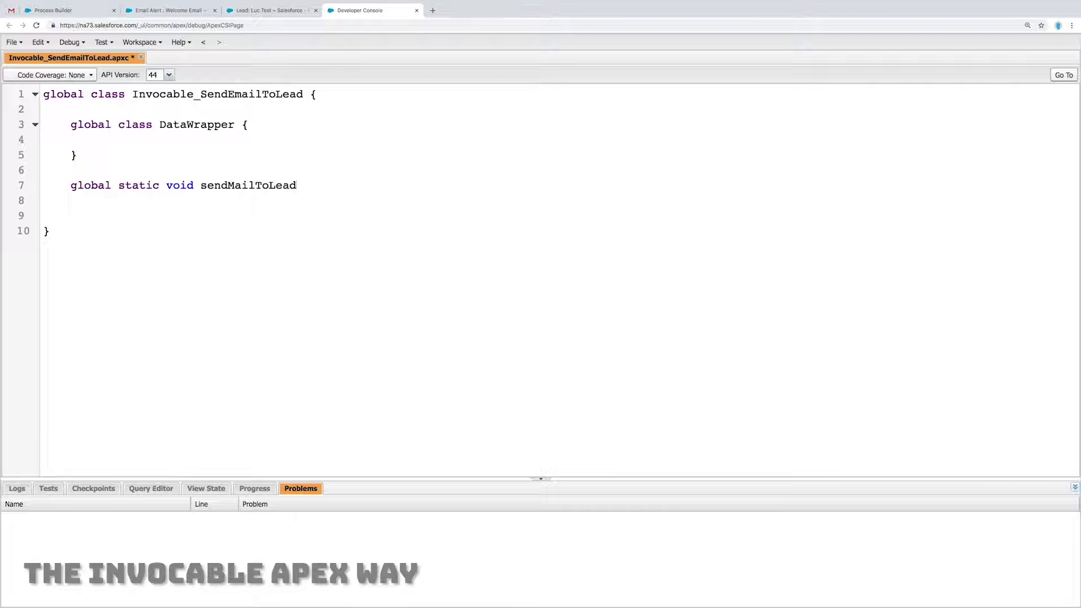
text( () {)
key(Return)
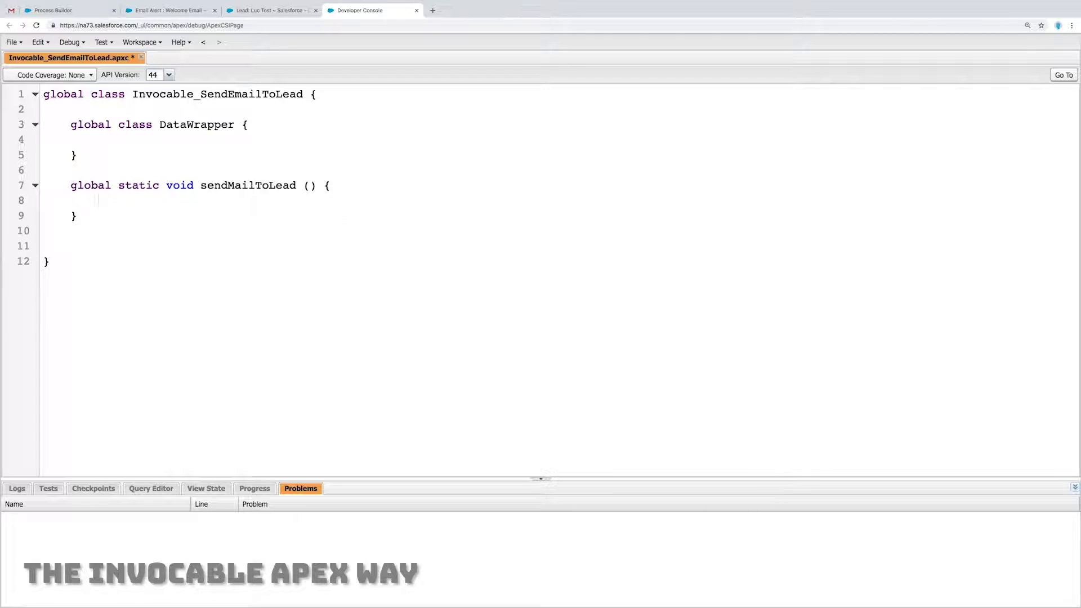